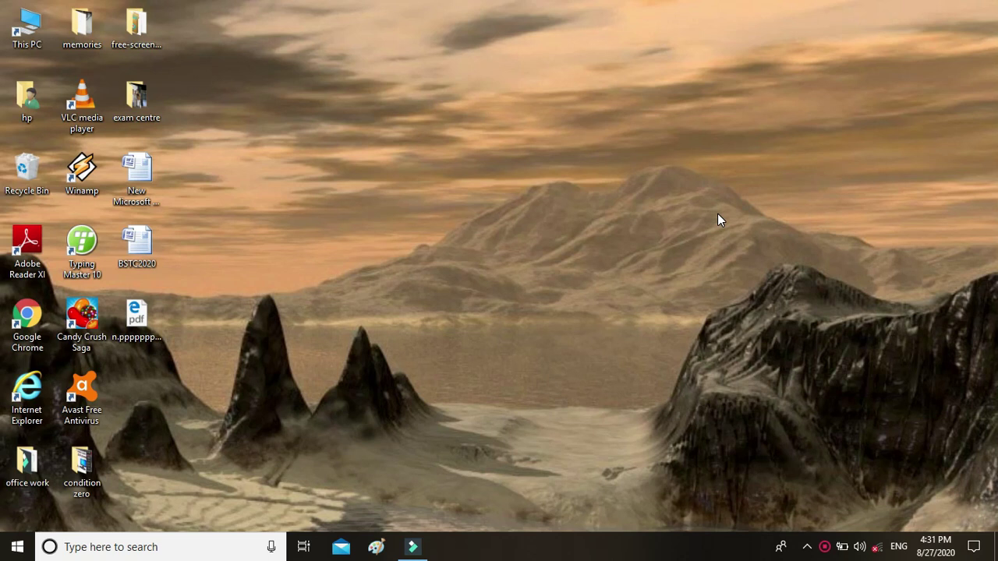
# Step: Refresh the desktop several times and raise the screen brightness to maximum
pyautogui.rightClick(680, 156)
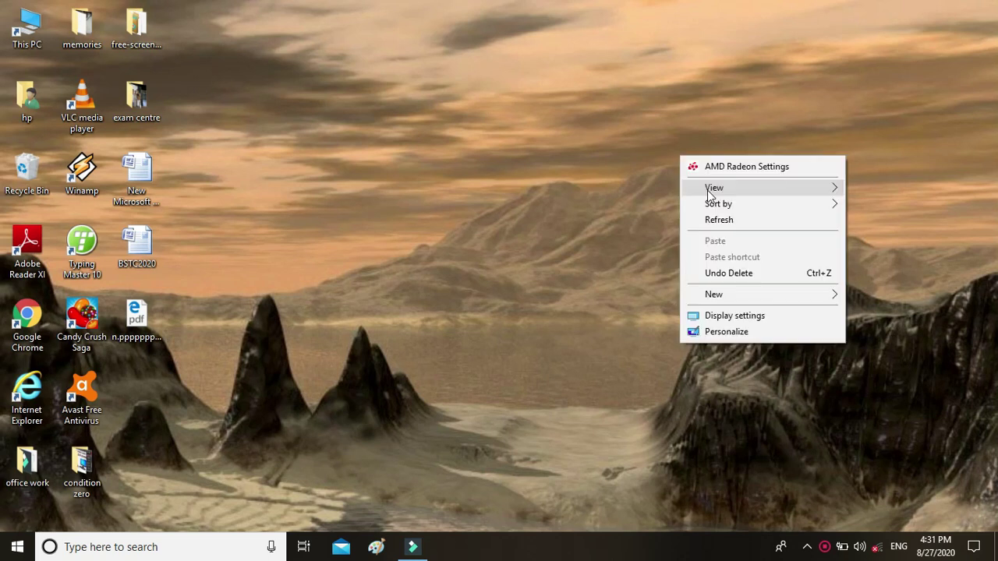
pyautogui.click(718, 219)
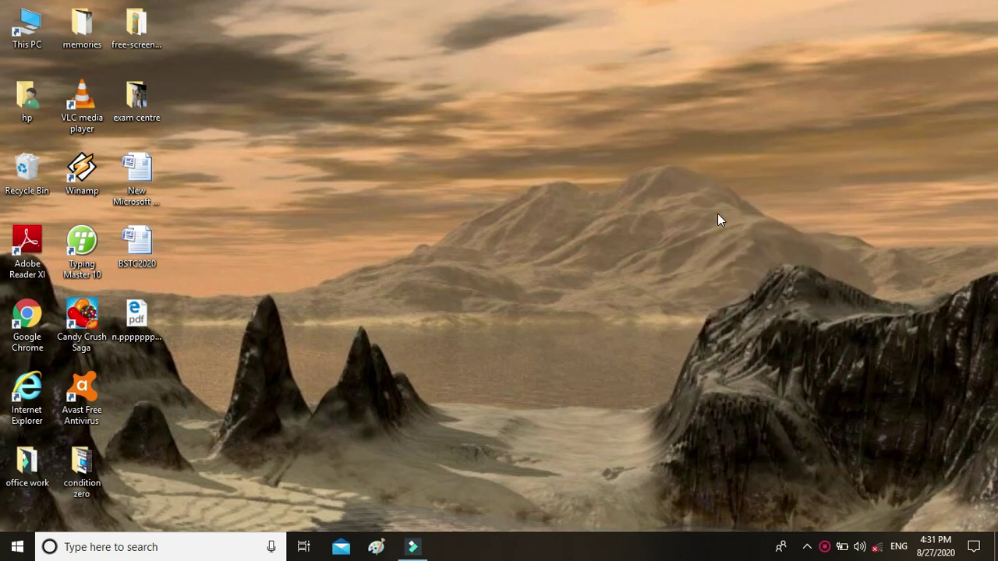
pyautogui.press('XF86MonBrightnessUp')
pyautogui.press('XF86MonBrightnessUp')
pyautogui.press('XF86MonBrightnessUp')
pyautogui.press('XF86MonBrightnessUp')
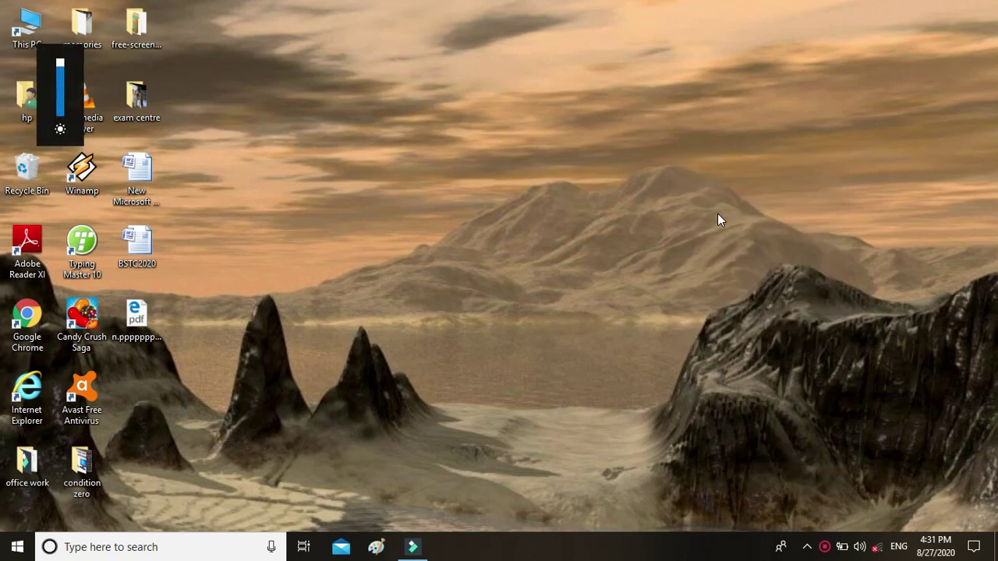
pyautogui.rightClick(666, 186)
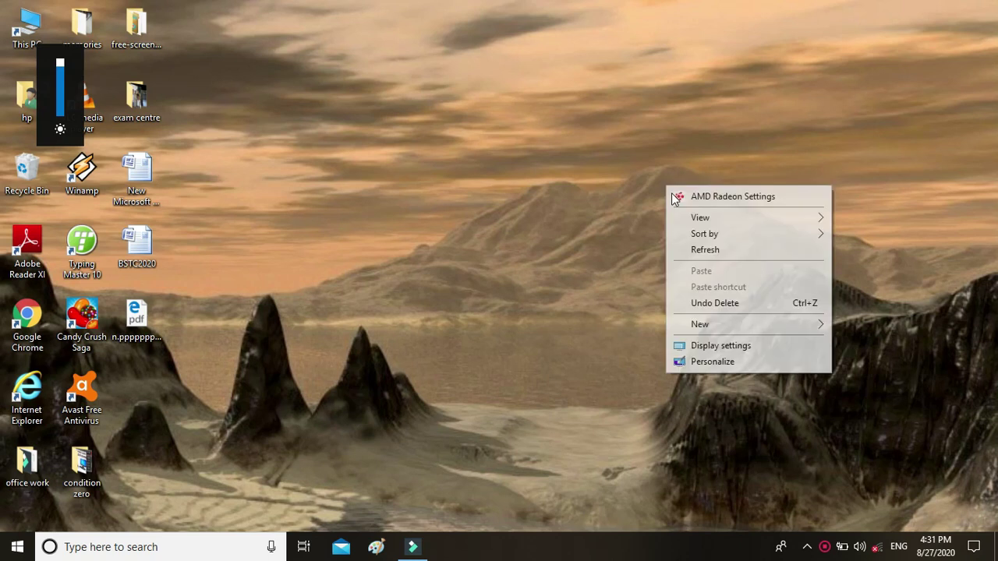
pyautogui.click(699, 248)
pyautogui.rightClick(609, 165)
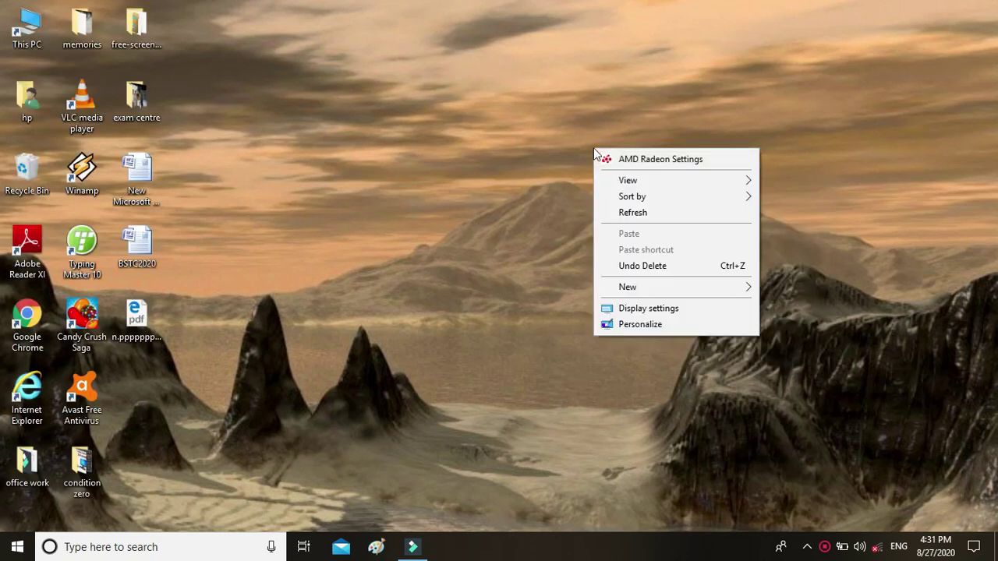
pyautogui.click(632, 210)
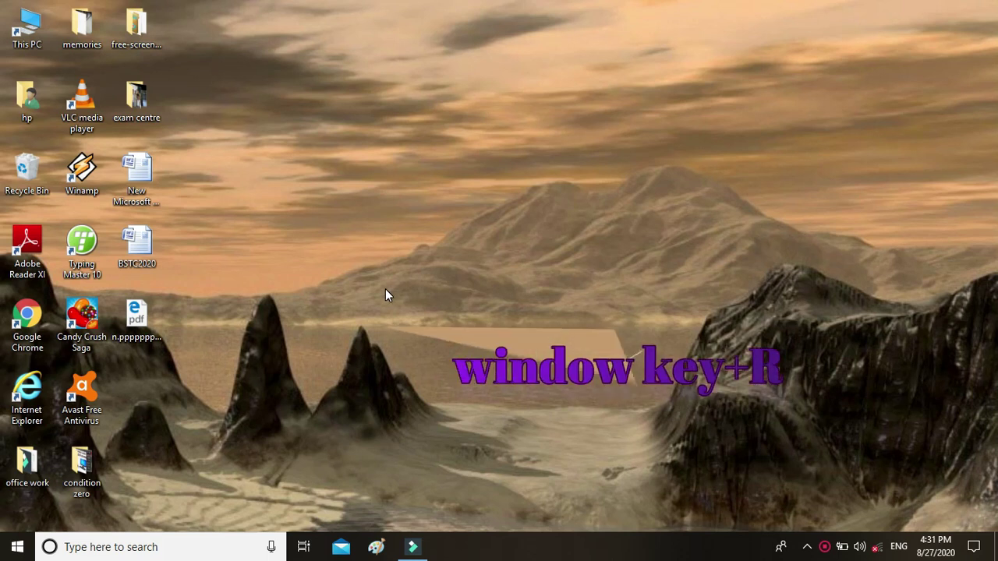
# Step: Open the Windows Temp folder by running the command temp
pyautogui.press('super+r')
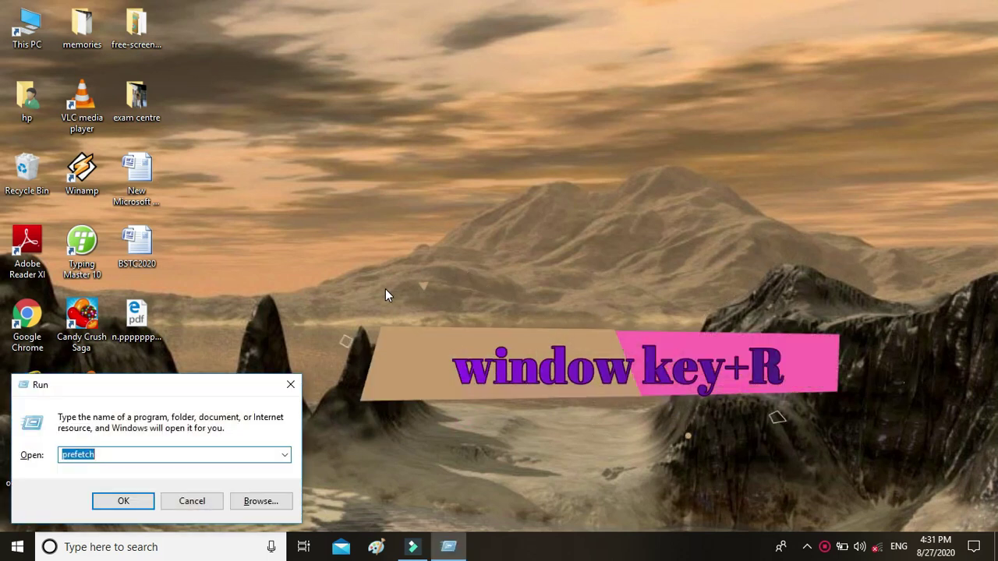
pyautogui.click(212, 455)
pyautogui.press('BackSpace')
pyautogui.press('BackSpace')
pyautogui.press('BackSpace')
pyautogui.press('BackSpace')
pyautogui.press('BackSpace')
pyautogui.press('BackSpace')
pyautogui.press('BackSpace')
pyautogui.press('BackSpace')
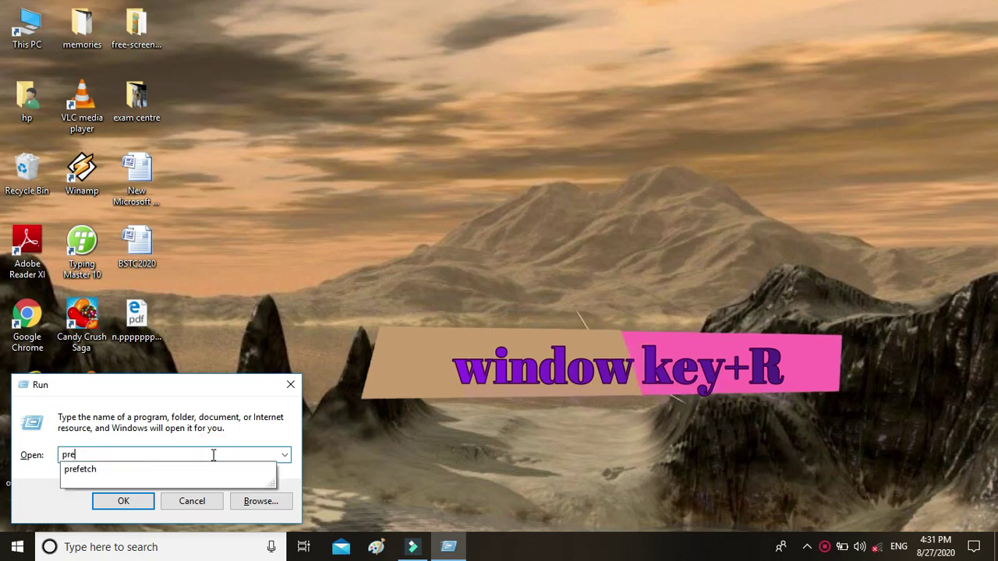
pyautogui.write('temp')
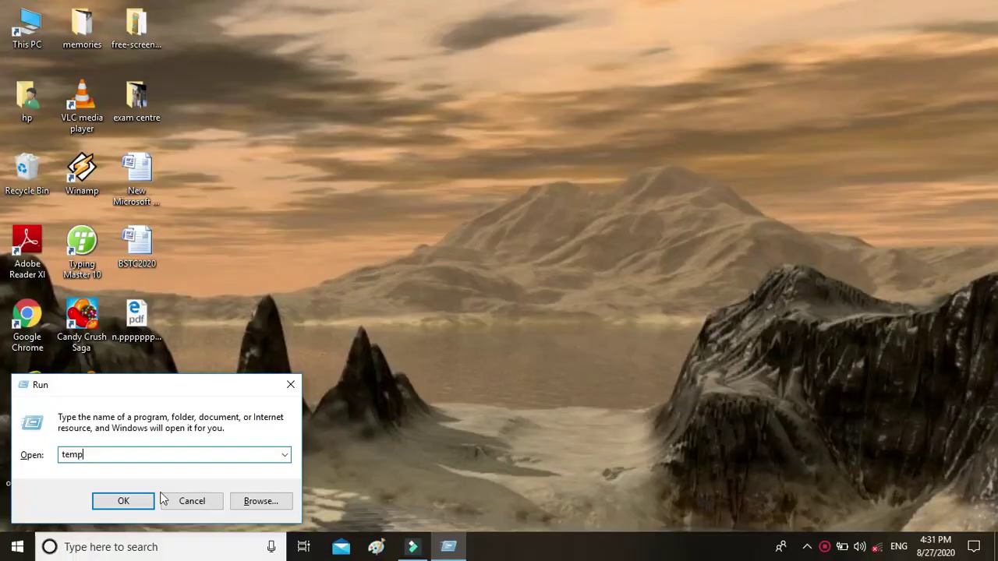
pyautogui.click(183, 508)
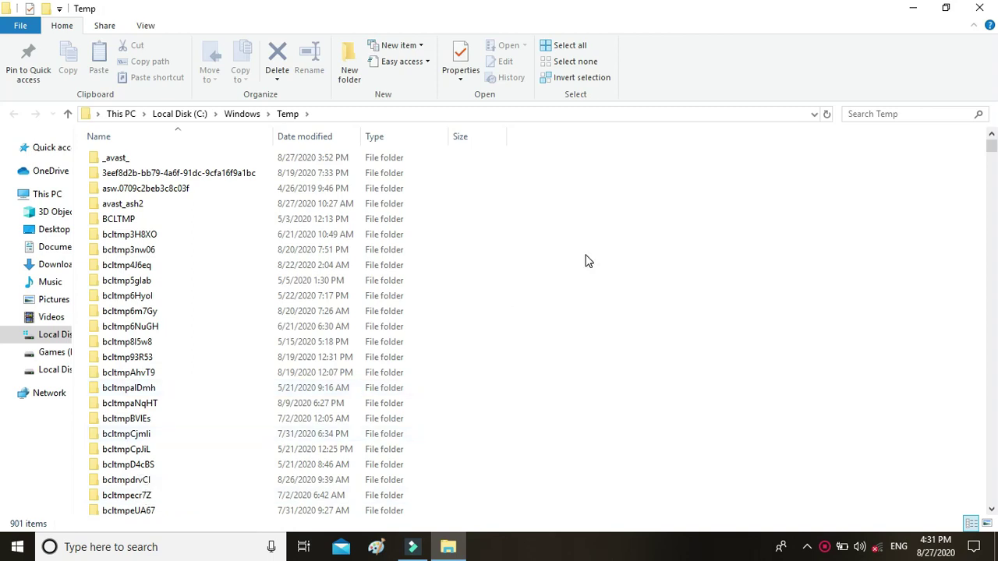
# Step: Delete all files and folders in the Windows Temp folder
pyautogui.scroll(-20, 829, 247)
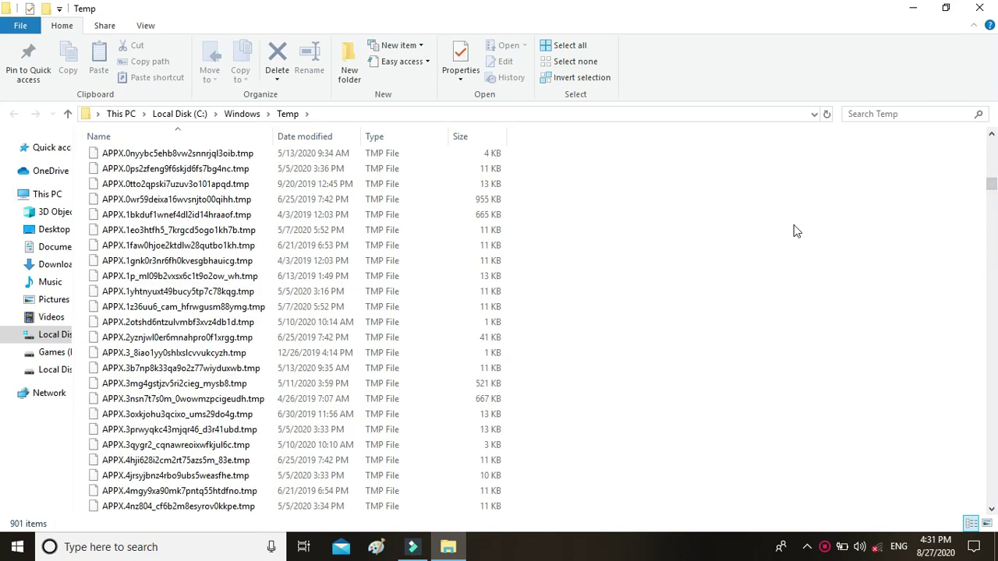
pyautogui.hotkey('ctrl', 'a')
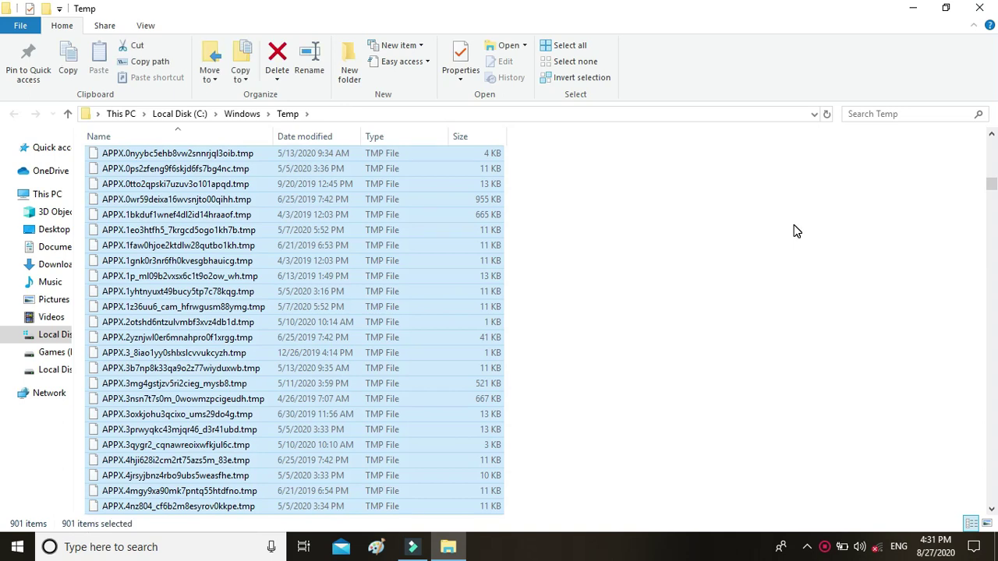
pyautogui.rightClick(476, 205)
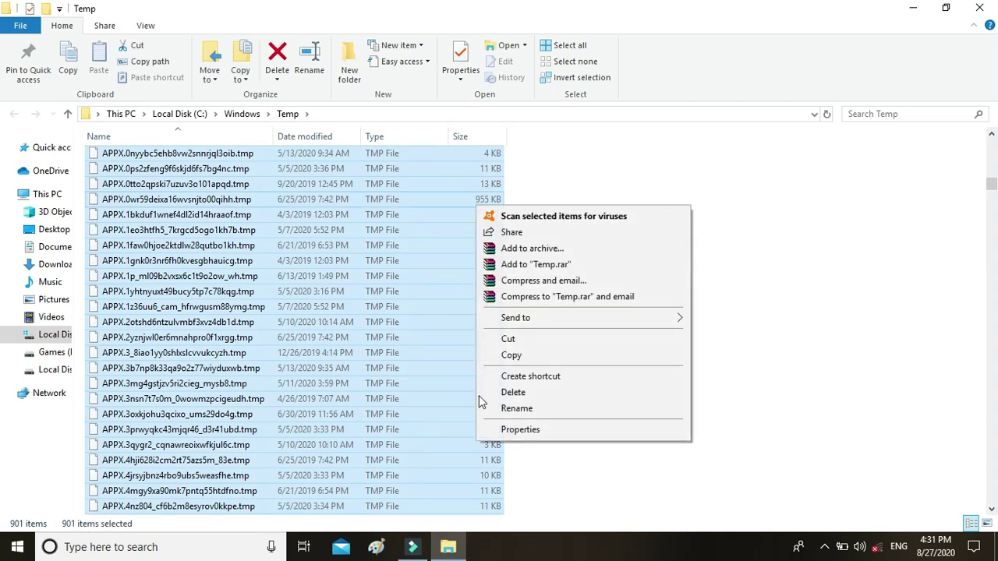
pyautogui.click(486, 394)
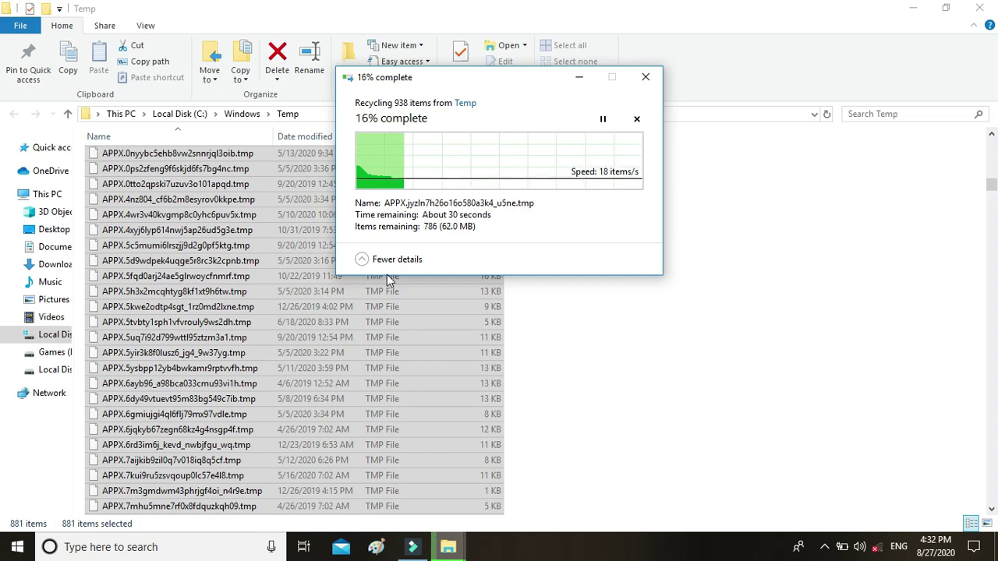
pyautogui.click(824, 546)
pyautogui.rightClick(795, 519)
pyautogui.click(819, 530)
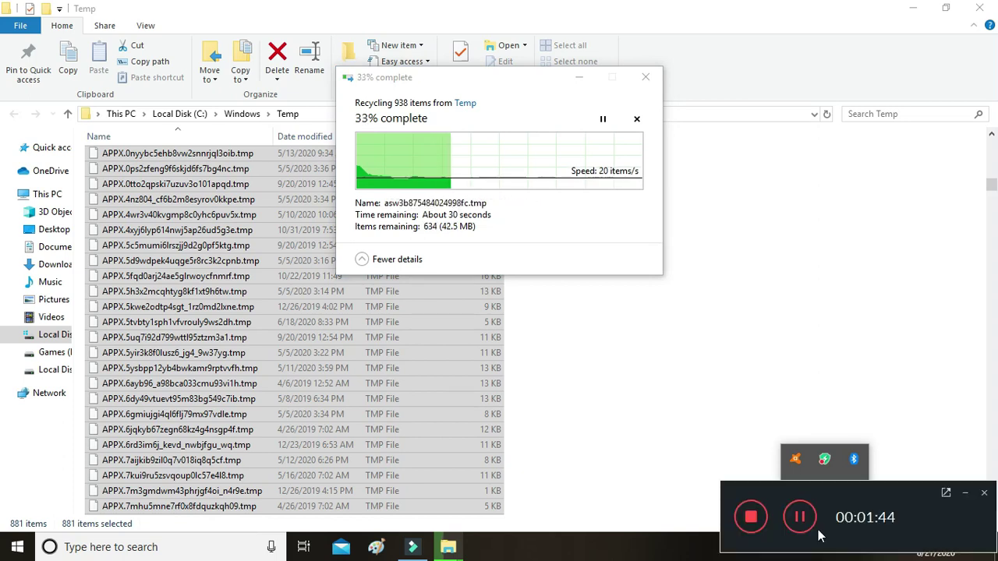
pyautogui.click(984, 493)
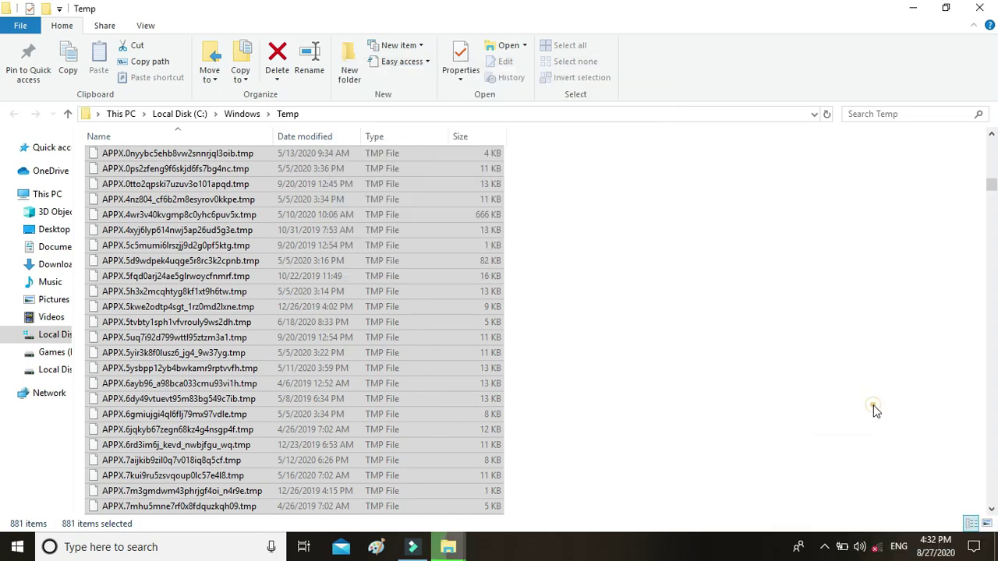
# Step: Show the desktop and open the user's AppData Temp folder by running the command %temp%
pyautogui.press('super+d')
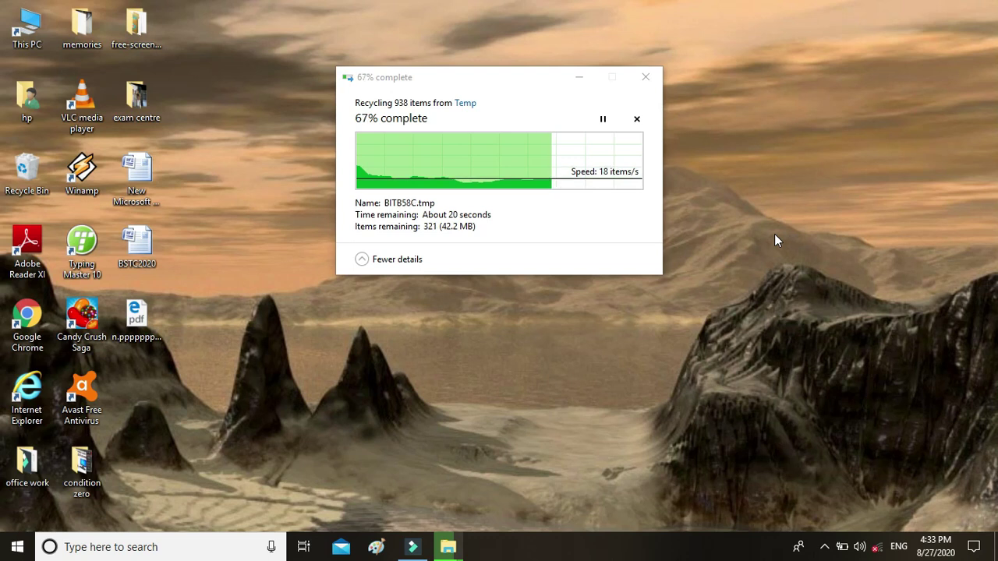
pyautogui.press('super+r')
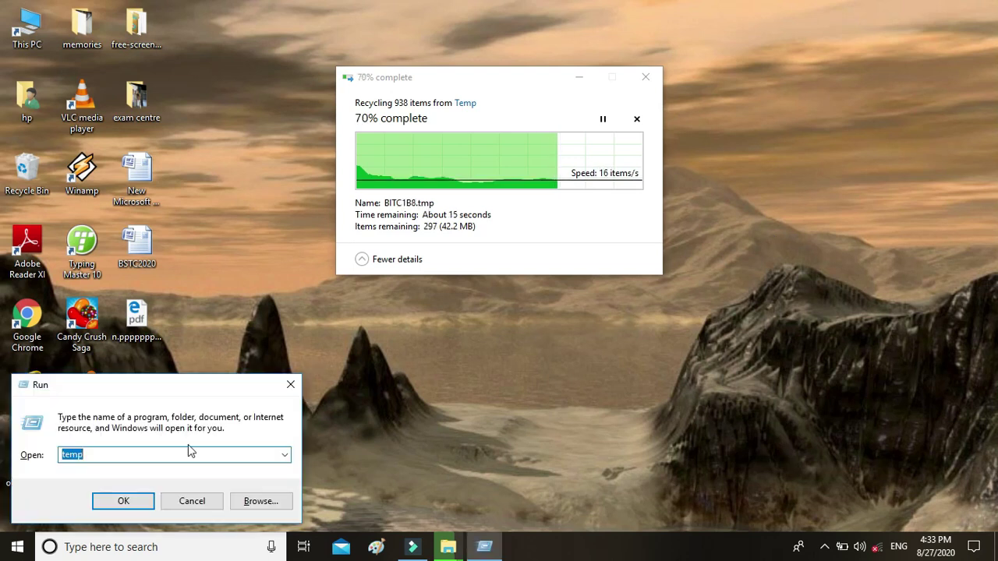
pyautogui.click(193, 456)
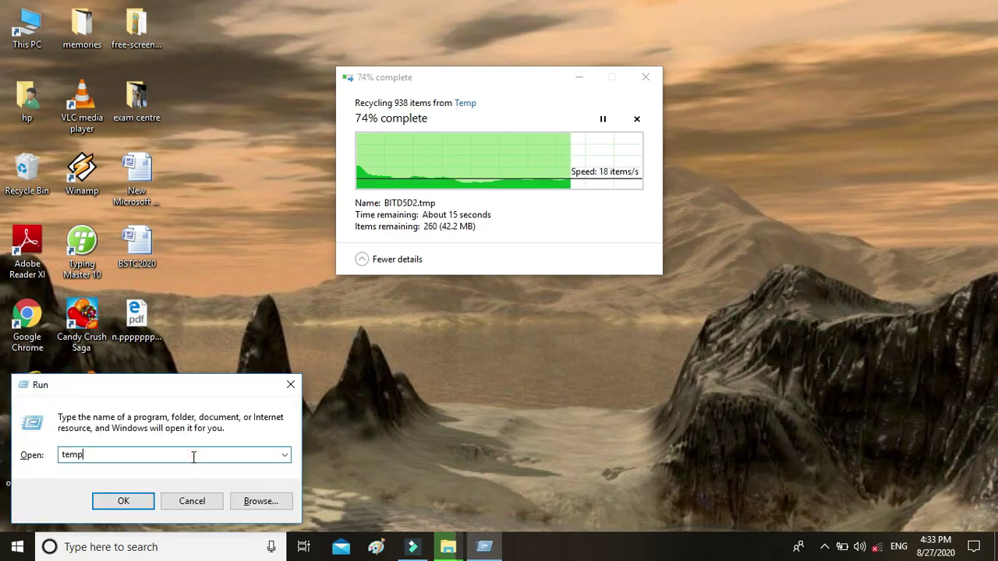
pyautogui.press('BackSpace')
pyautogui.press('BackSpace')
pyautogui.press('BackSpace')
pyautogui.press('BackSpace')
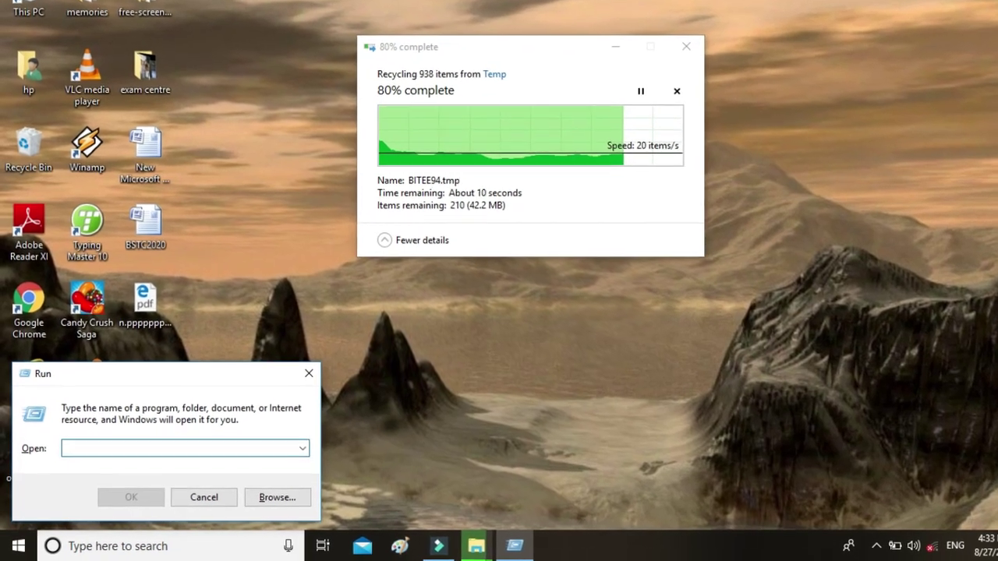
pyautogui.write('%tem')
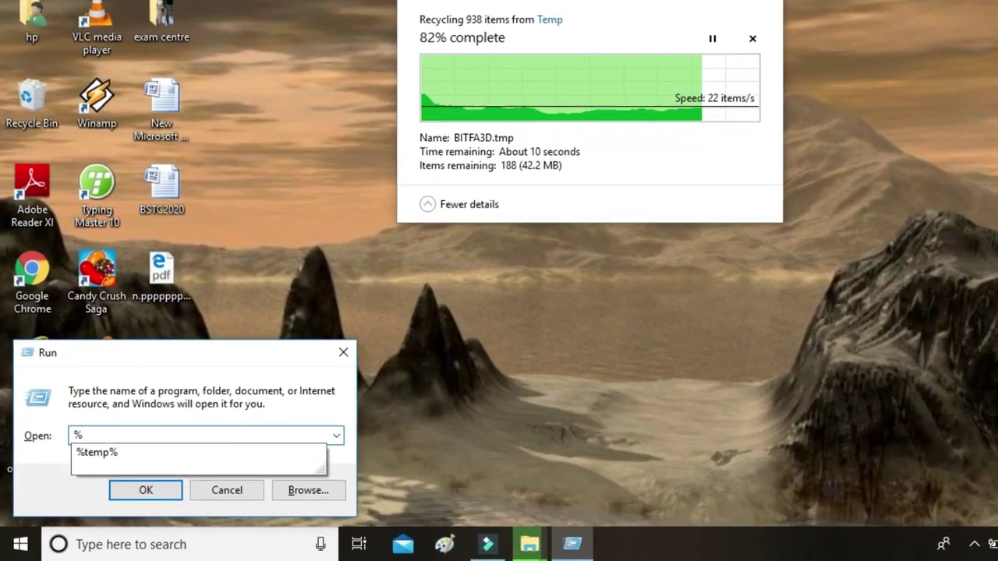
pyautogui.write('p%')
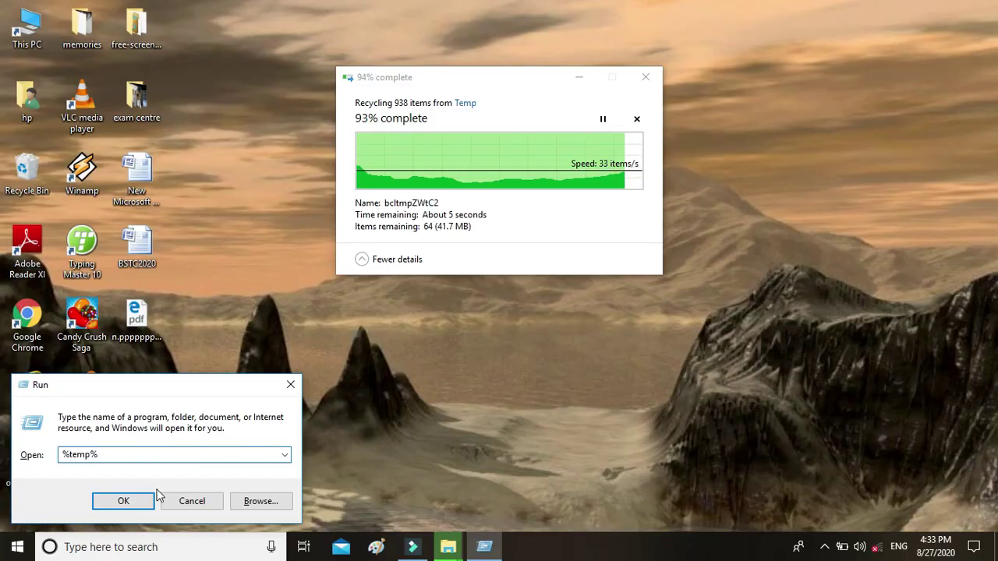
pyautogui.click(123, 502)
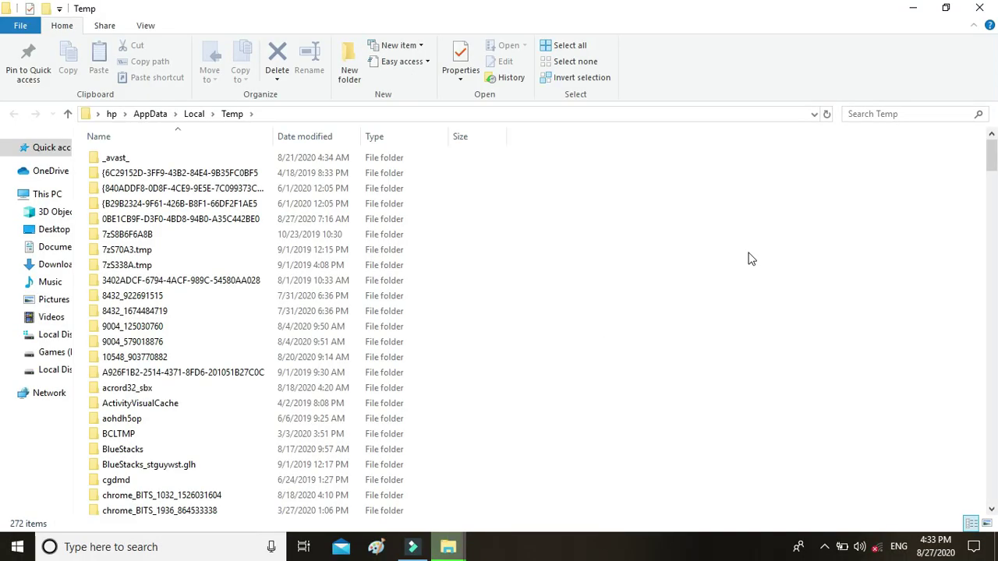
# Step: Skip the in-use _avast_ folder and continue with deleting the protected folder asw.0709c2beb3c8c03f
pyautogui.hotkey('ctrl', 'a')
pyautogui.press('Delete')
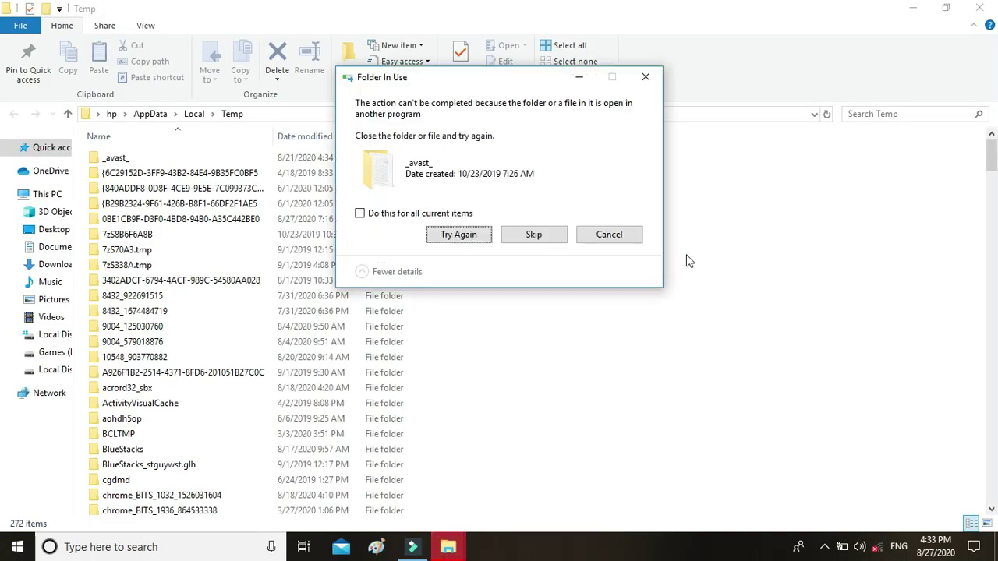
pyautogui.click(513, 239)
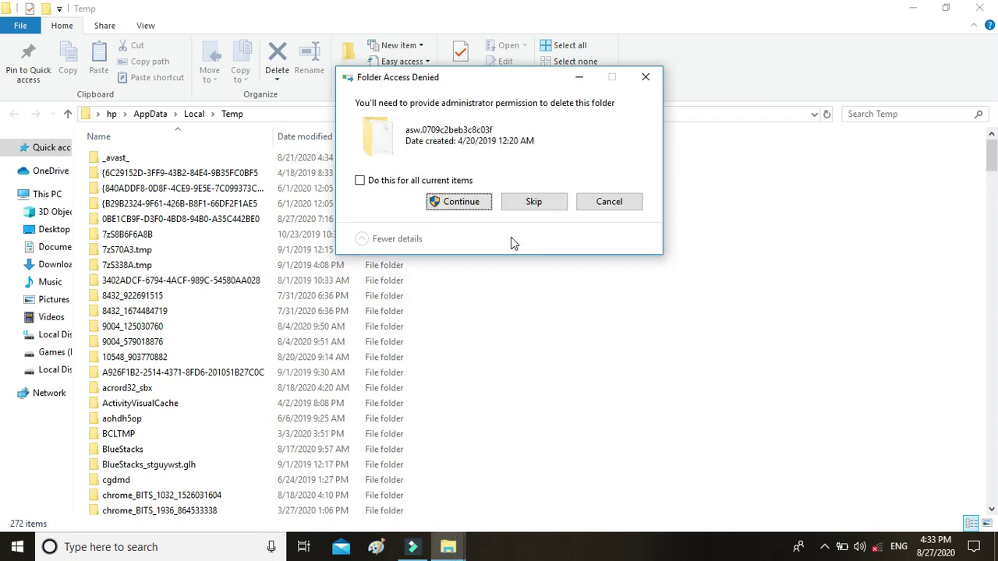
pyautogui.click(491, 203)
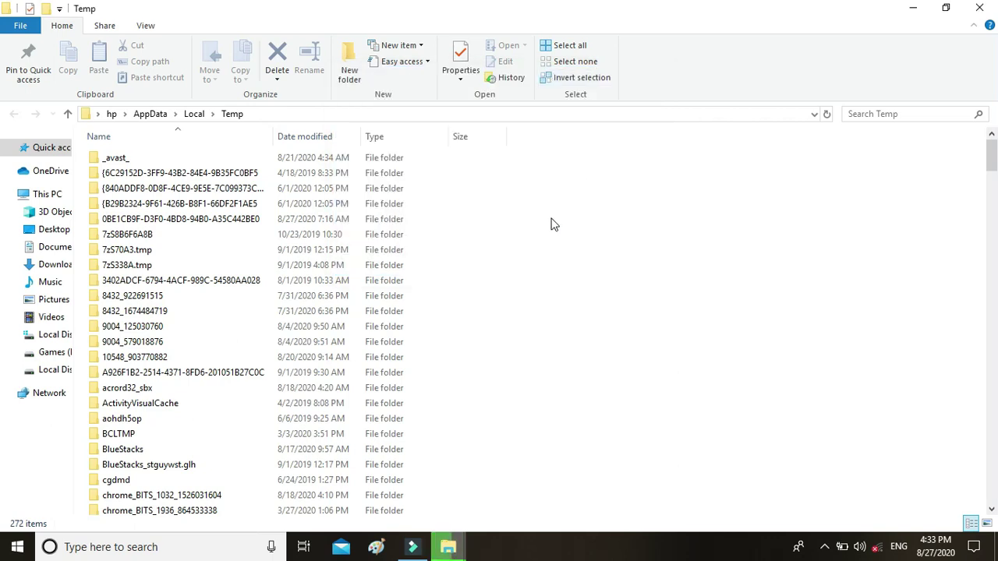
# Step: Refresh the user's Temp folder and delete all its items, skipping the protected avast_ash2 folder
pyautogui.rightClick(551, 225)
pyautogui.click(579, 300)
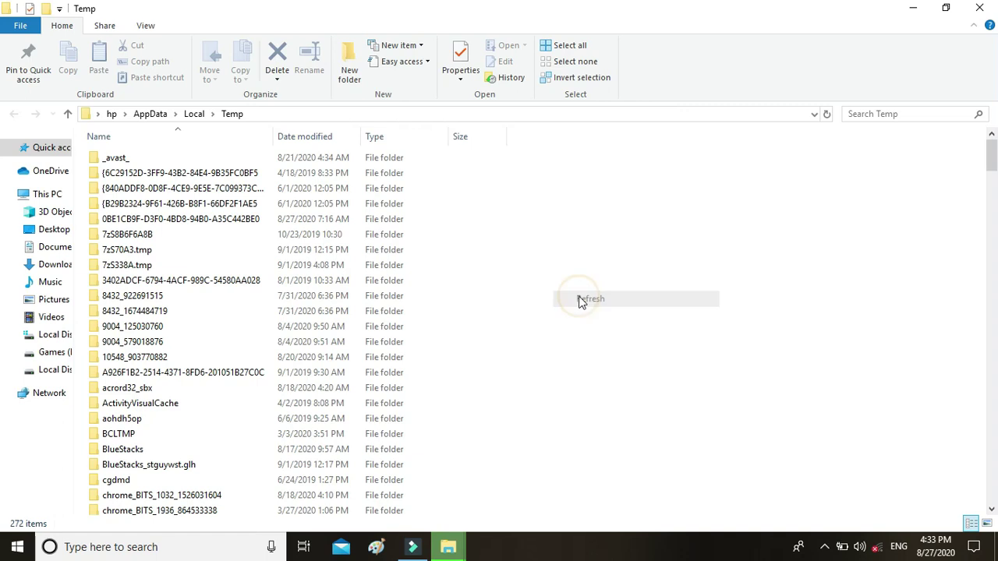
pyautogui.hotkey('ctrl', 'a')
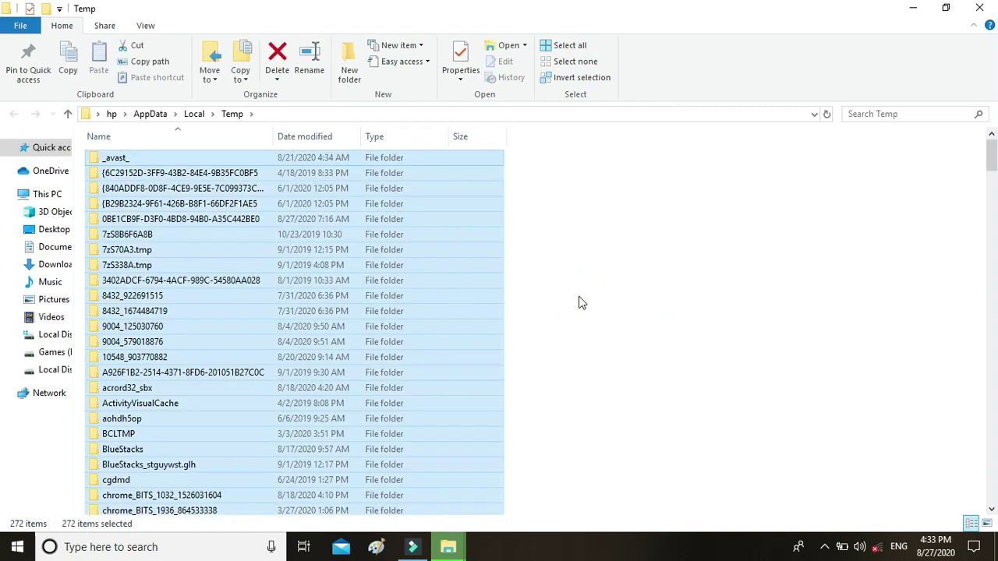
pyautogui.rightClick(286, 284)
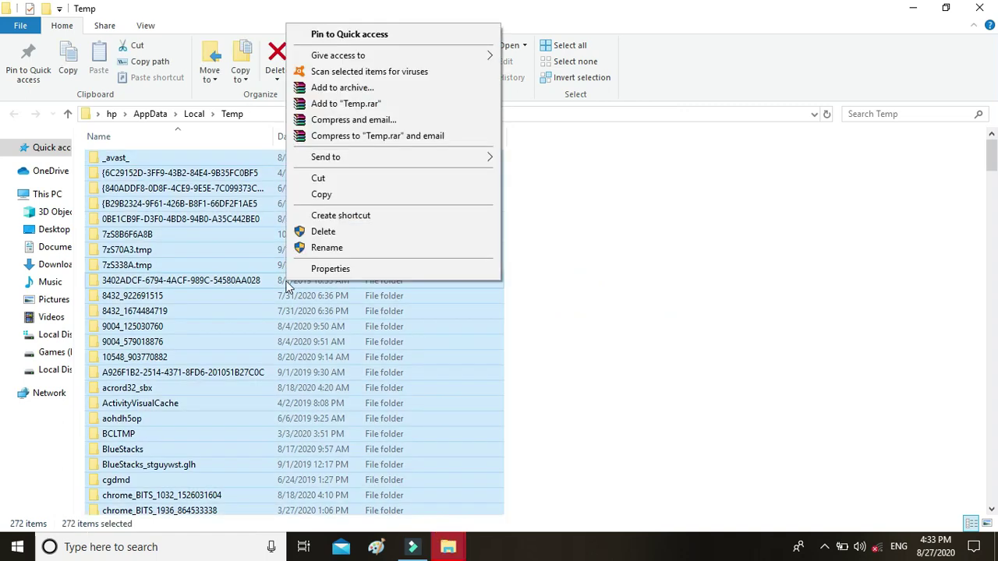
pyautogui.click(315, 232)
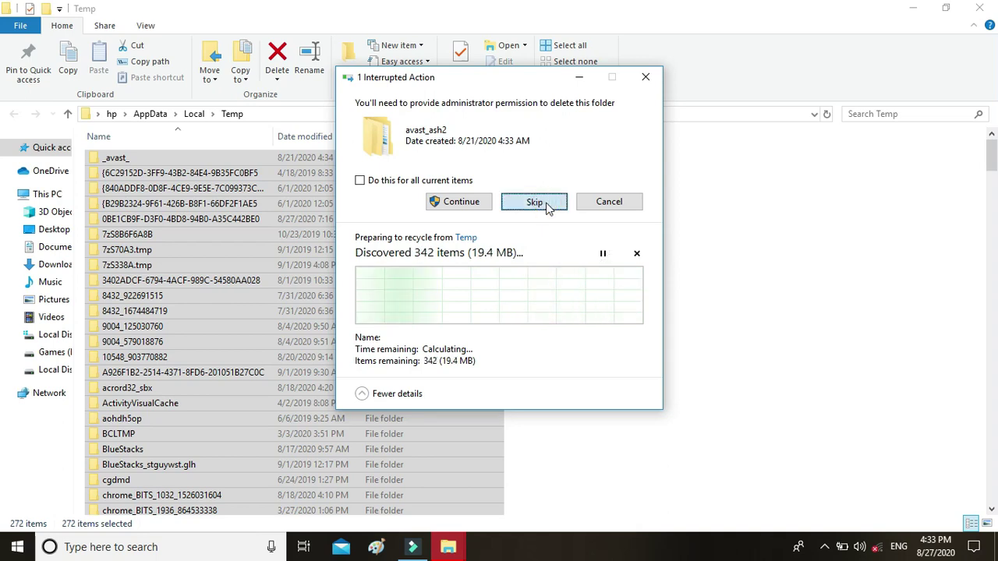
pyautogui.click(534, 202)
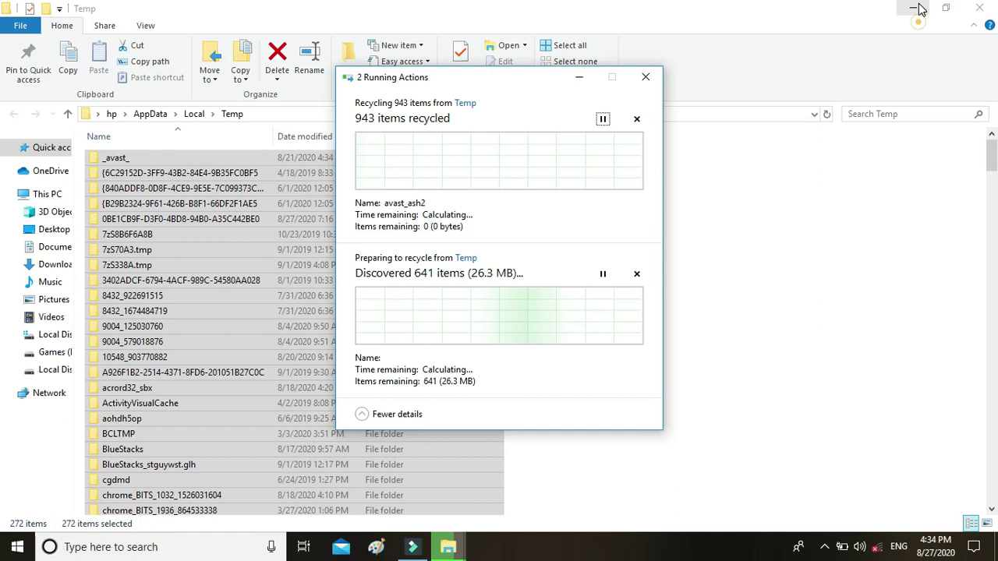
# Step: Minimize the Temp window and open the Windows Prefetch folder by running the command prefetch, granting permanent access to the folder
pyautogui.click(914, 8)
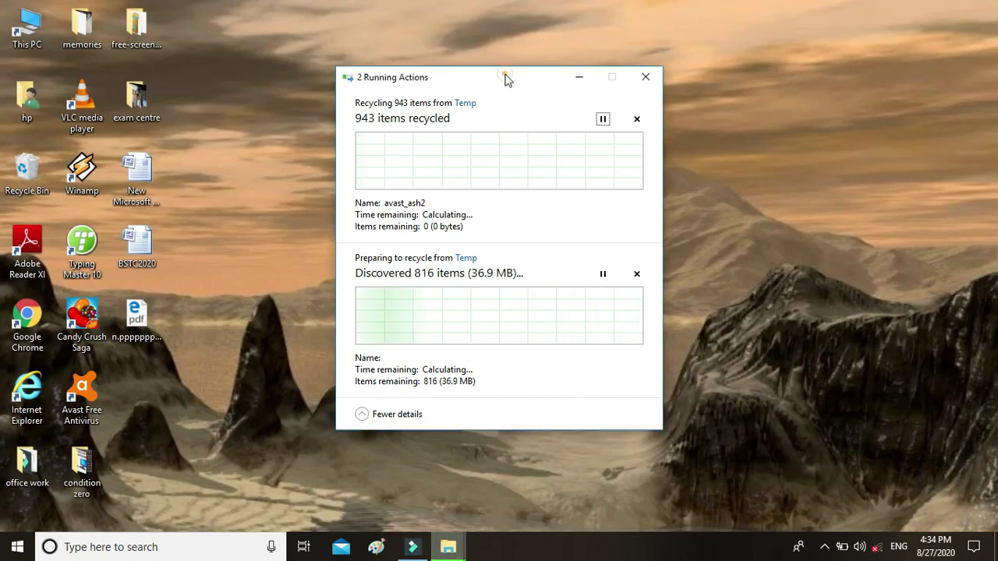
pyautogui.moveTo(505, 76); pyautogui.dragTo(500, 48)
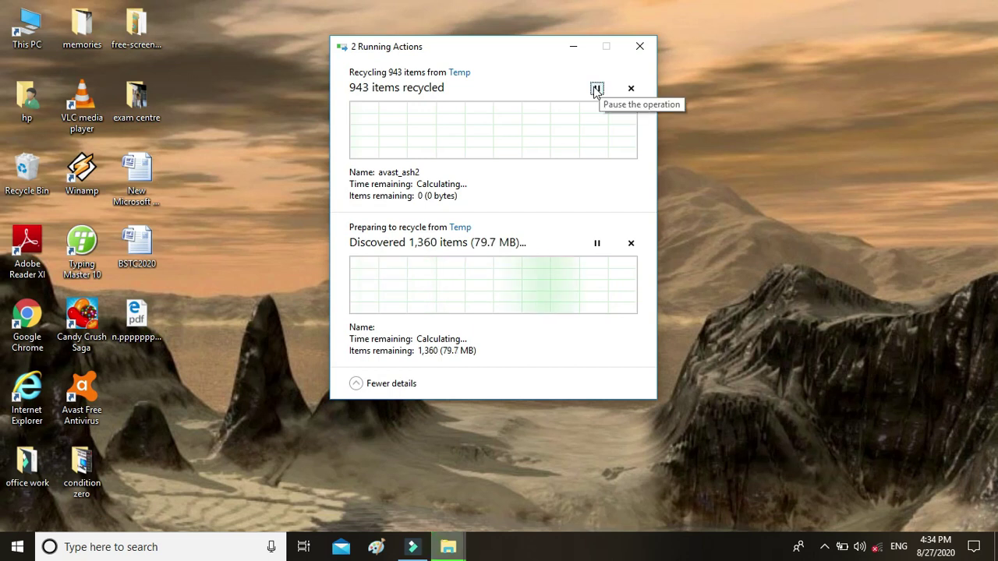
pyautogui.press('super+r')
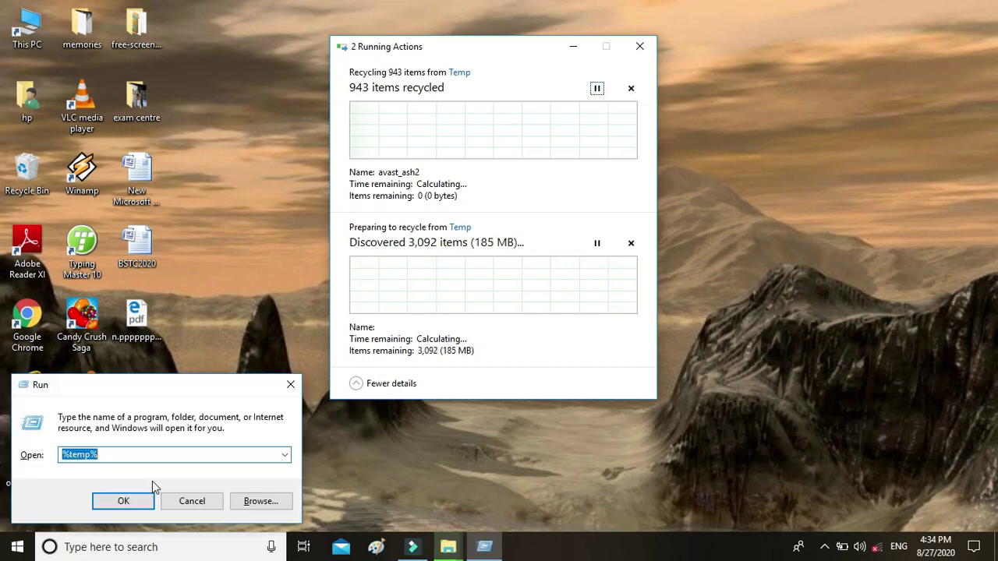
pyautogui.click(190, 455)
pyautogui.press('BackSpace')
pyautogui.press('BackSpace')
pyautogui.press('BackSpace')
pyautogui.press('BackSpace')
pyautogui.press('BackSpace')
pyautogui.press('BackSpace')
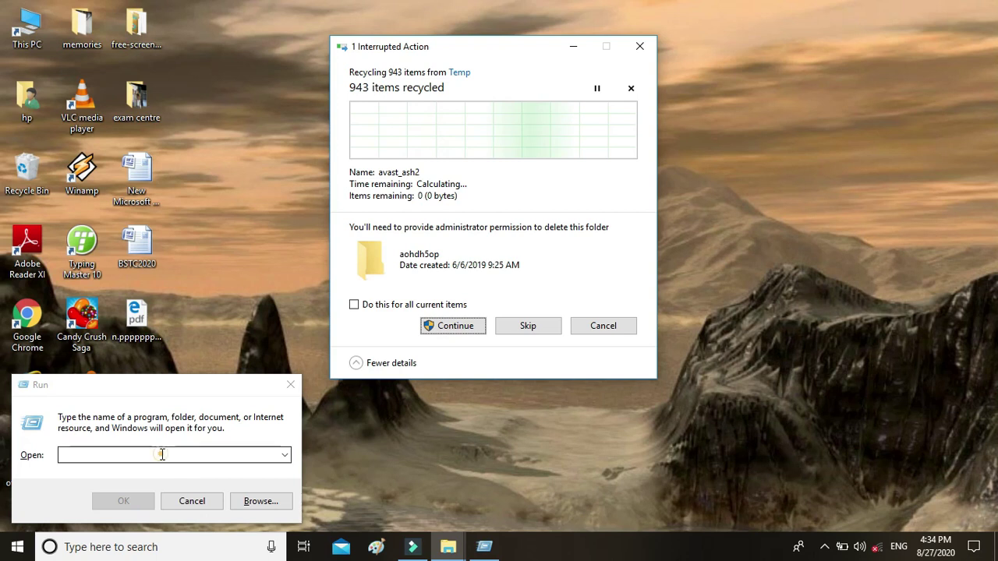
pyautogui.click(162, 455)
pyautogui.write('pre')
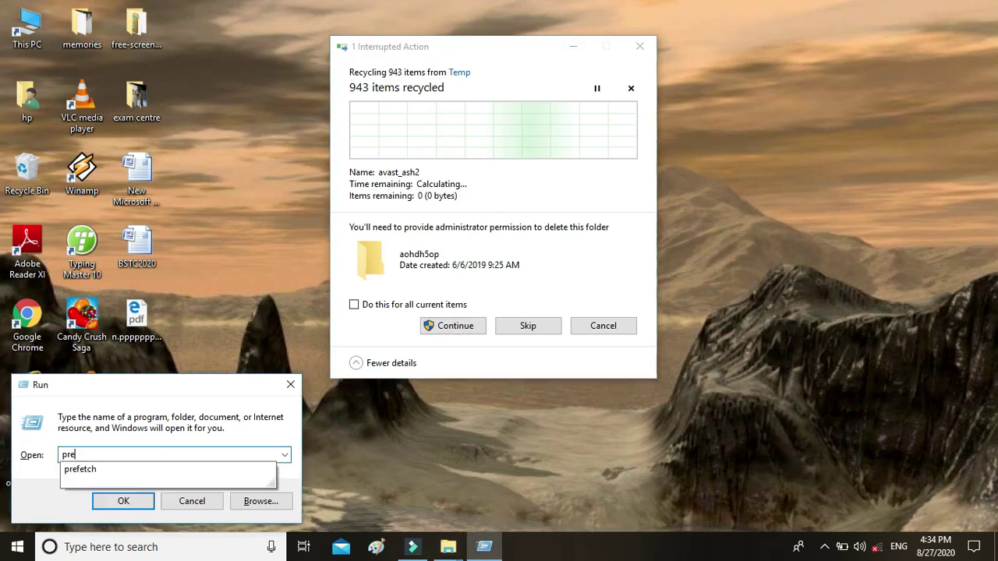
pyautogui.write('fetch')
pyautogui.click(153, 476)
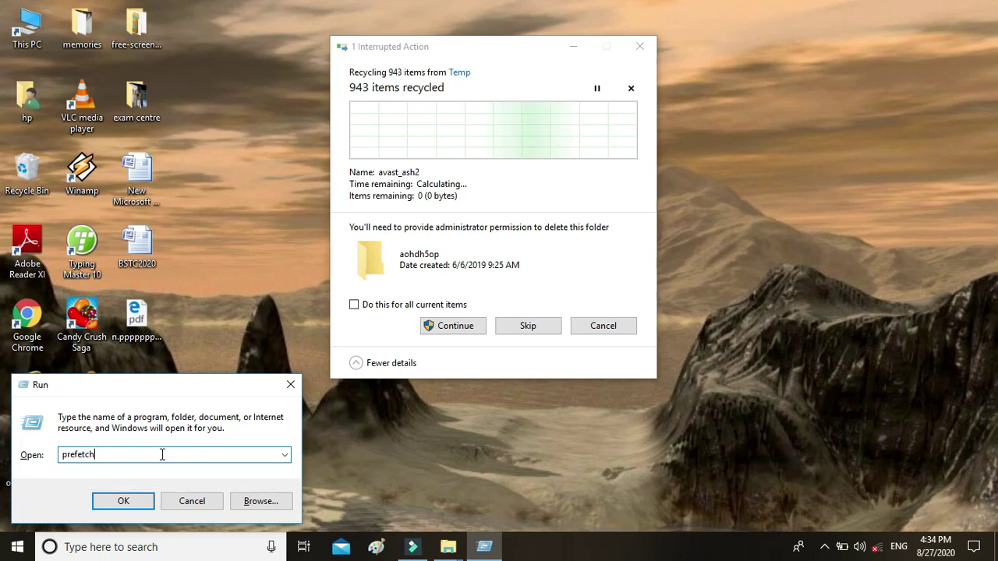
pyautogui.click(145, 505)
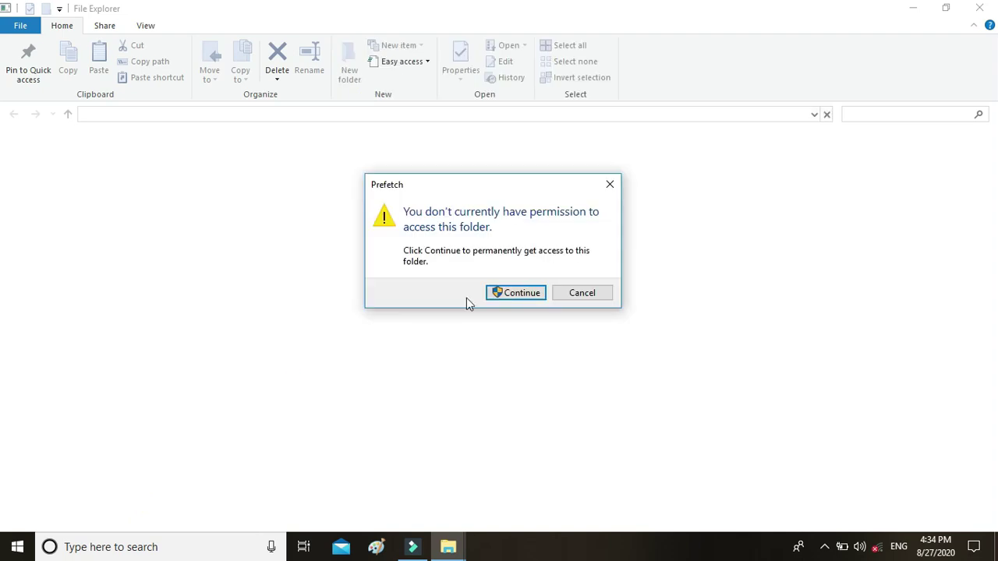
pyautogui.click(524, 296)
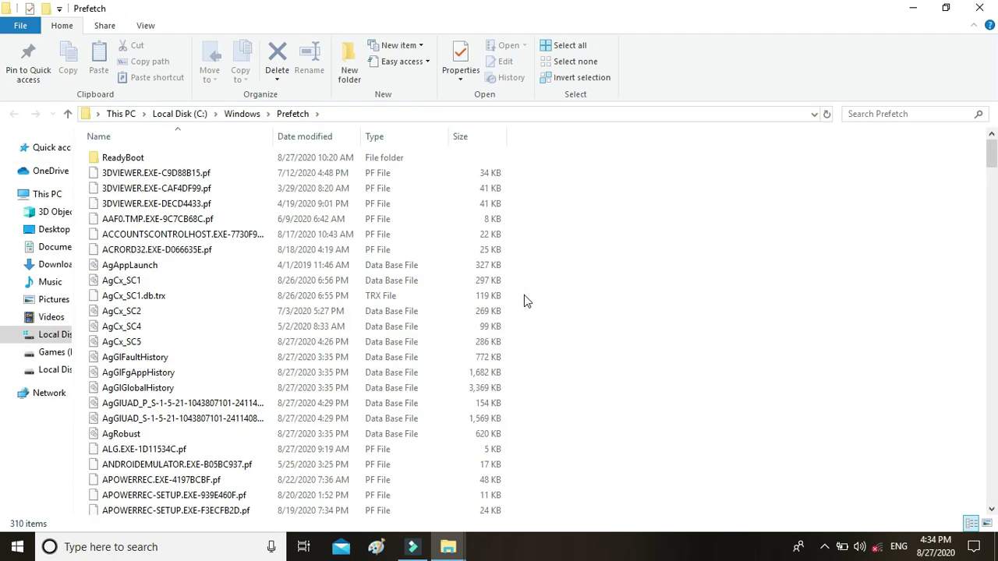
# Step: Refresh the Prefetch folder and delete all its files and folders
pyautogui.rightClick(682, 285)
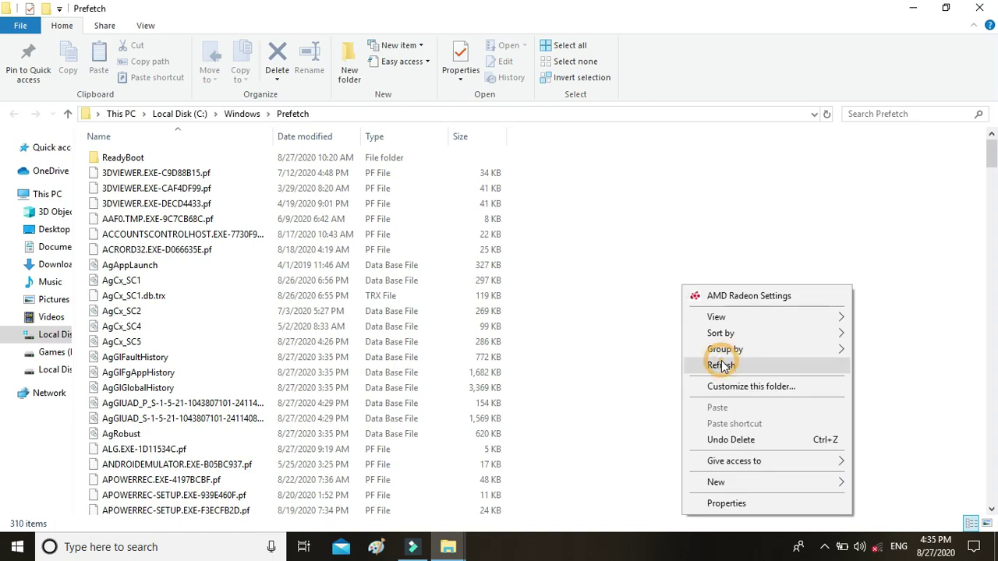
pyautogui.click(719, 363)
pyautogui.hotkey('ctrl', 'a')
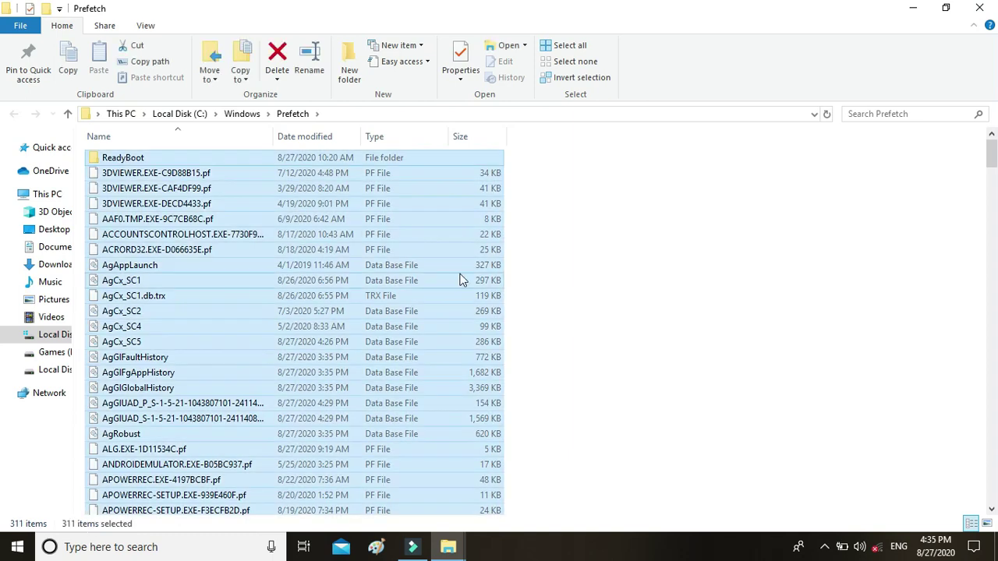
pyautogui.rightClick(448, 277)
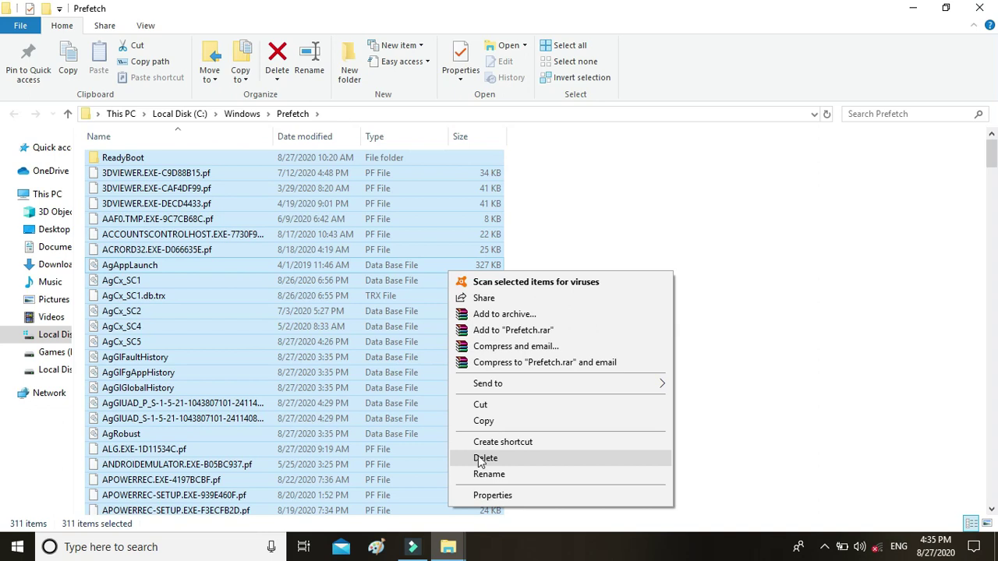
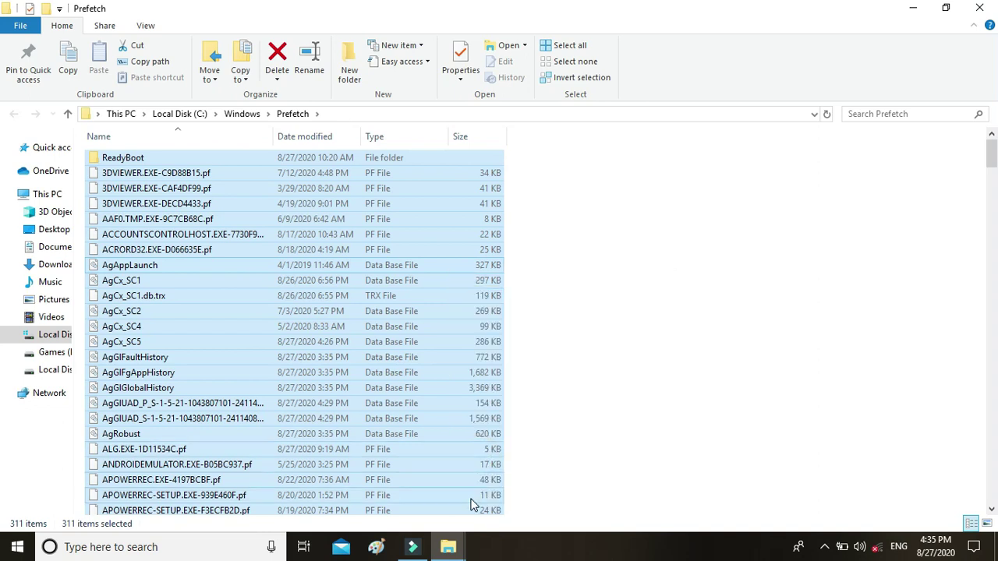
pyautogui.click(436, 173)
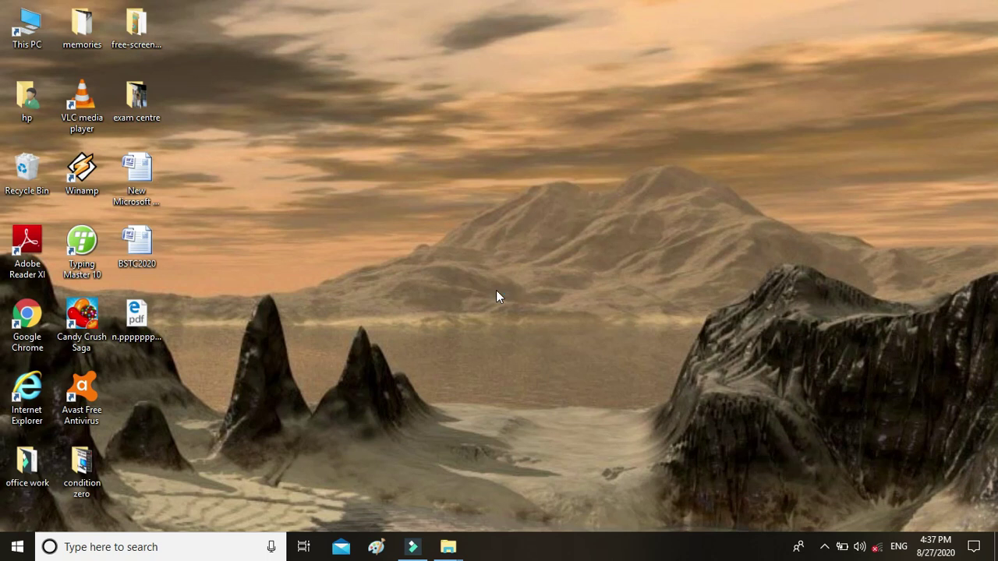
# Step: Review the startup programs and their startup impact in Task Manager and close it
pyautogui.hotkey('ctrl', 'shift', 'Escape')
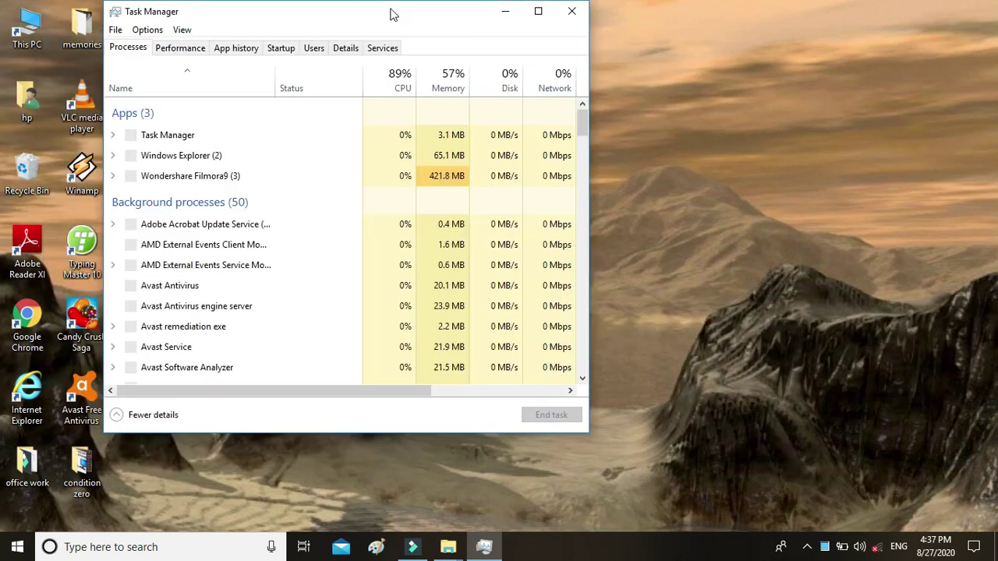
pyautogui.click(282, 48)
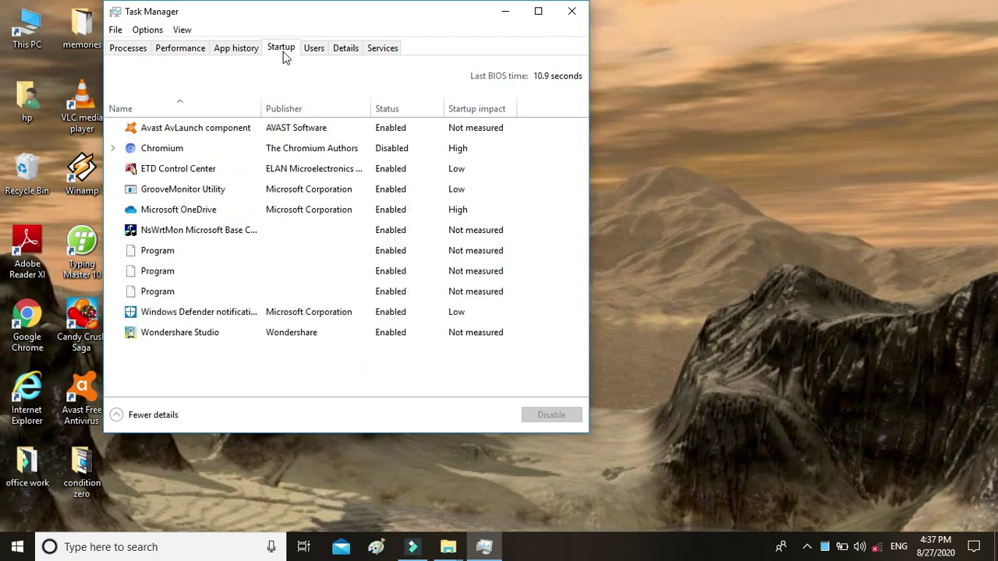
pyautogui.click(229, 148)
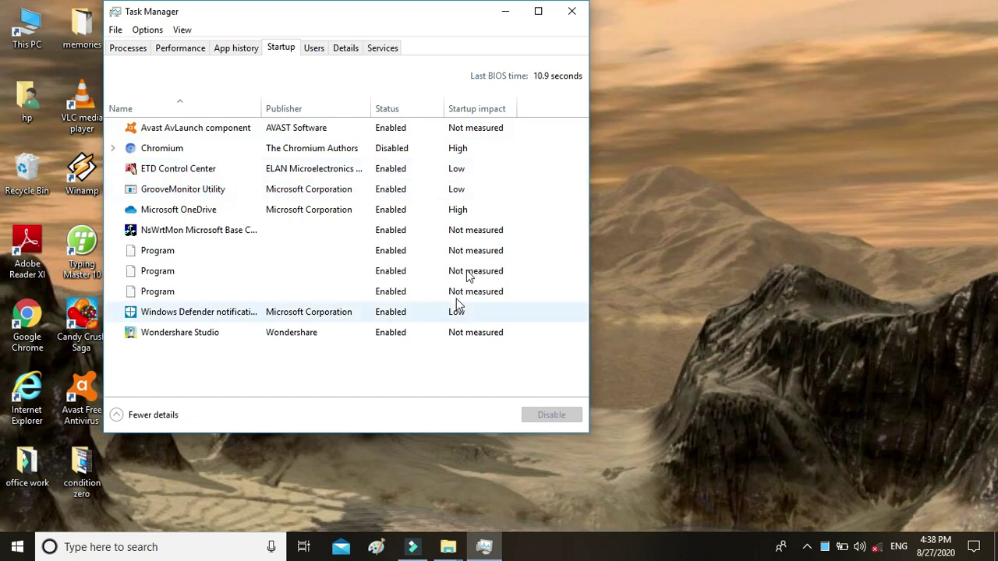
pyautogui.click(571, 13)
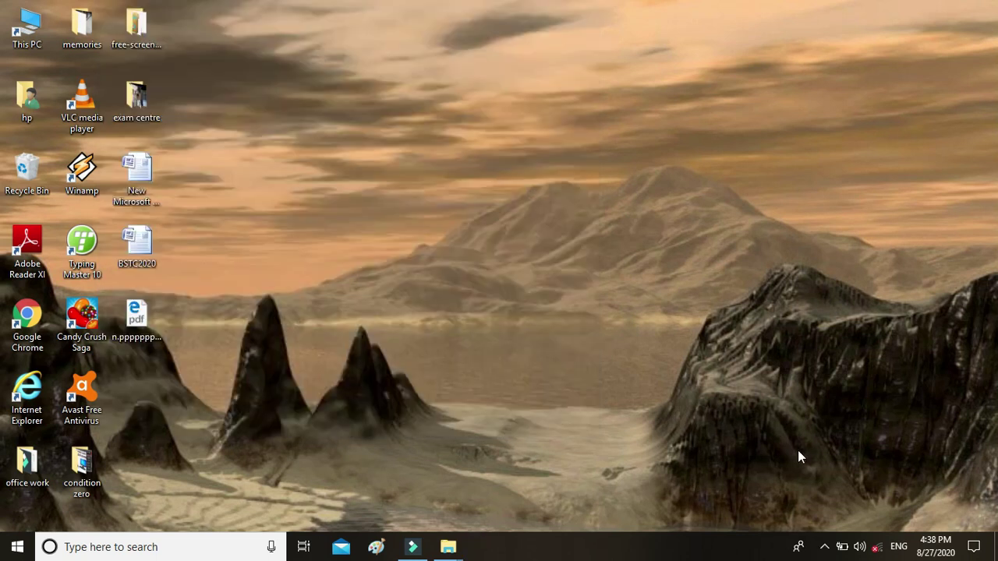
pyautogui.rightClick(514, 188)
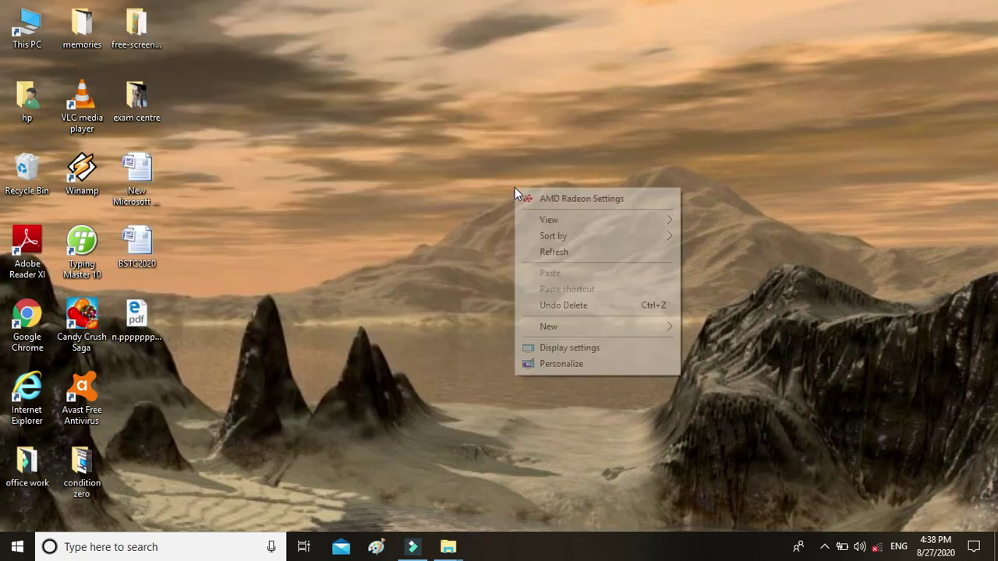
pyautogui.click(555, 252)
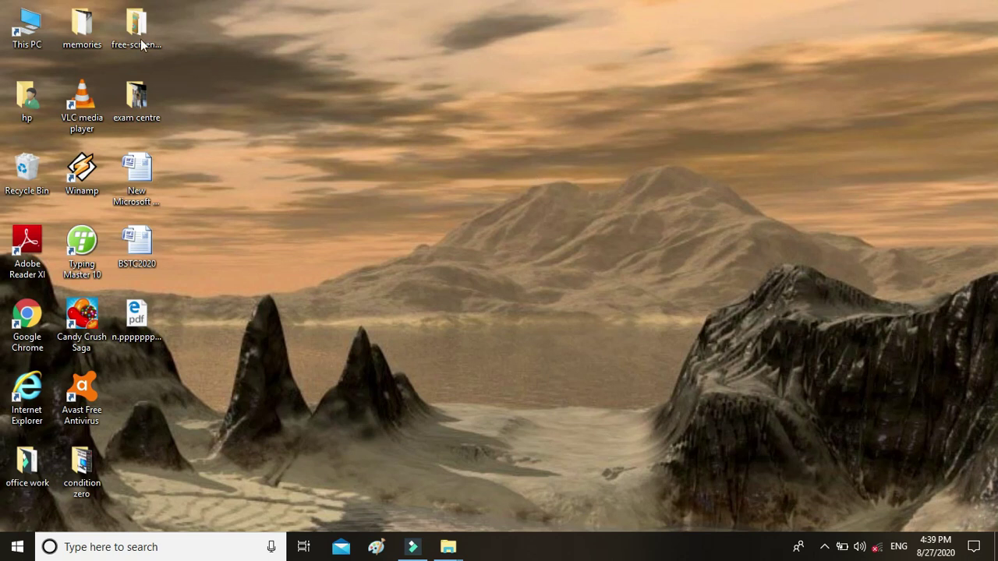
# Step: Start Disk Cleanup for Local Disk (C:) from its properties, including system files, and close the drive's properties
pyautogui.click(41, 21)
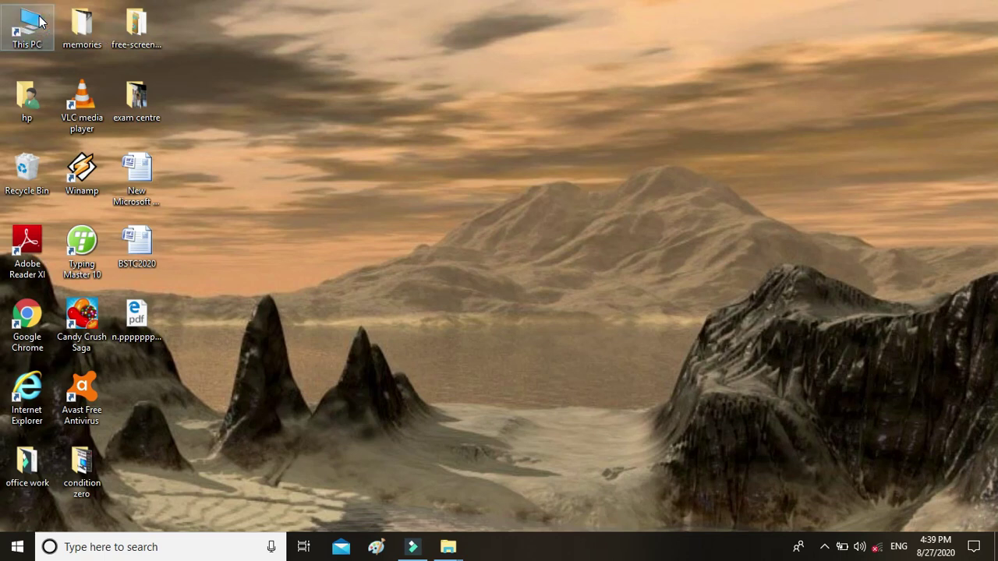
pyautogui.doubleClick(41, 21)
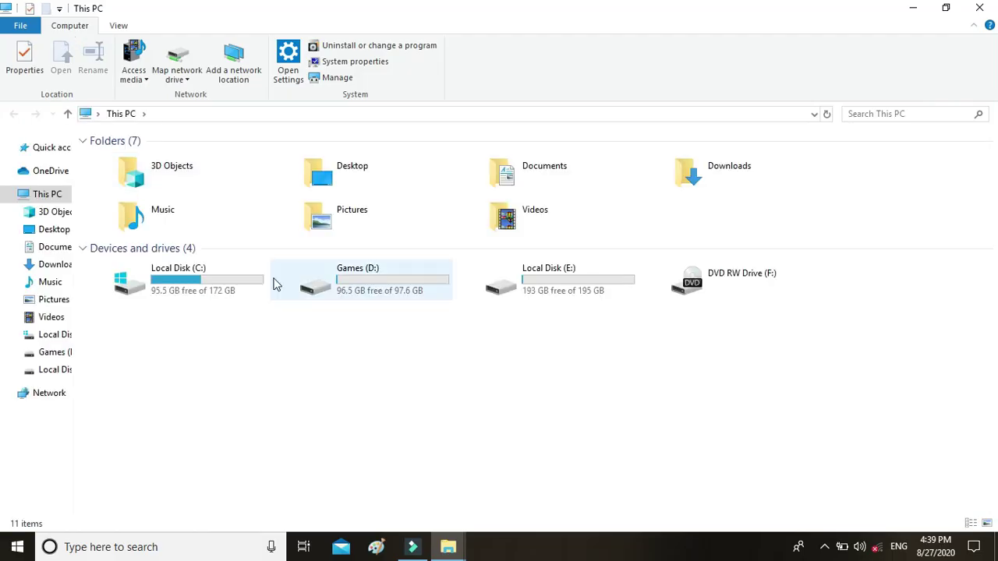
pyautogui.click(202, 290)
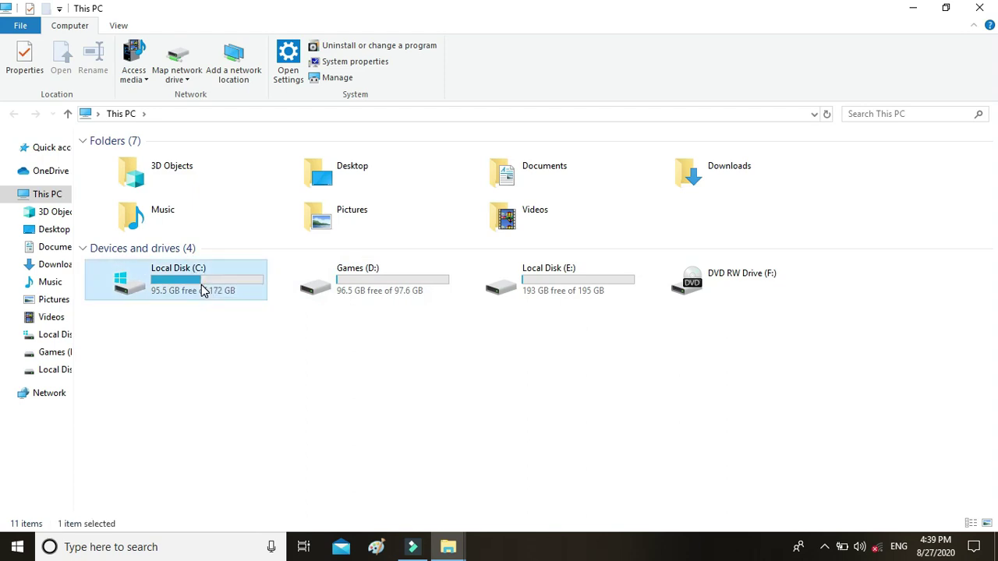
pyautogui.rightClick(202, 290)
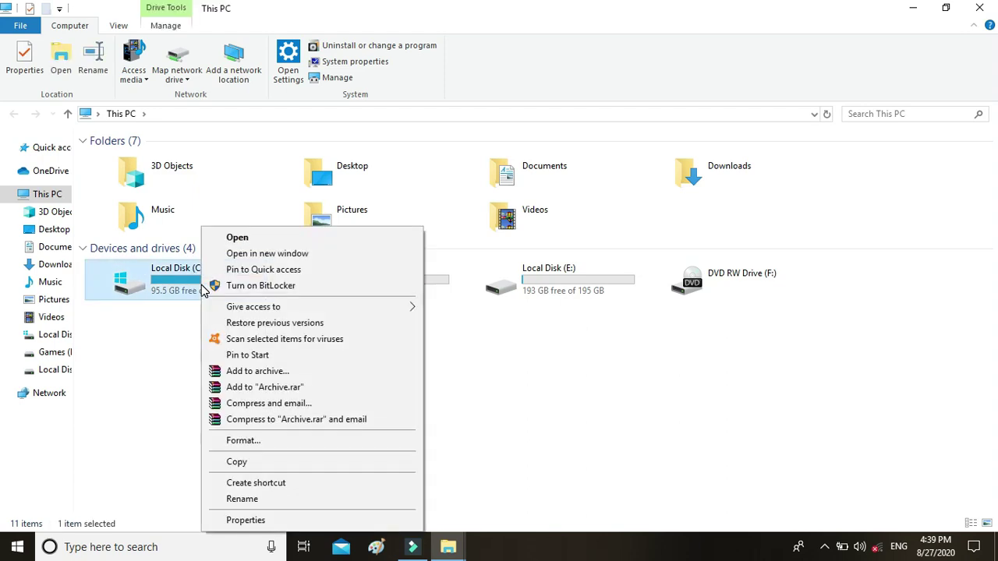
pyautogui.click(271, 522)
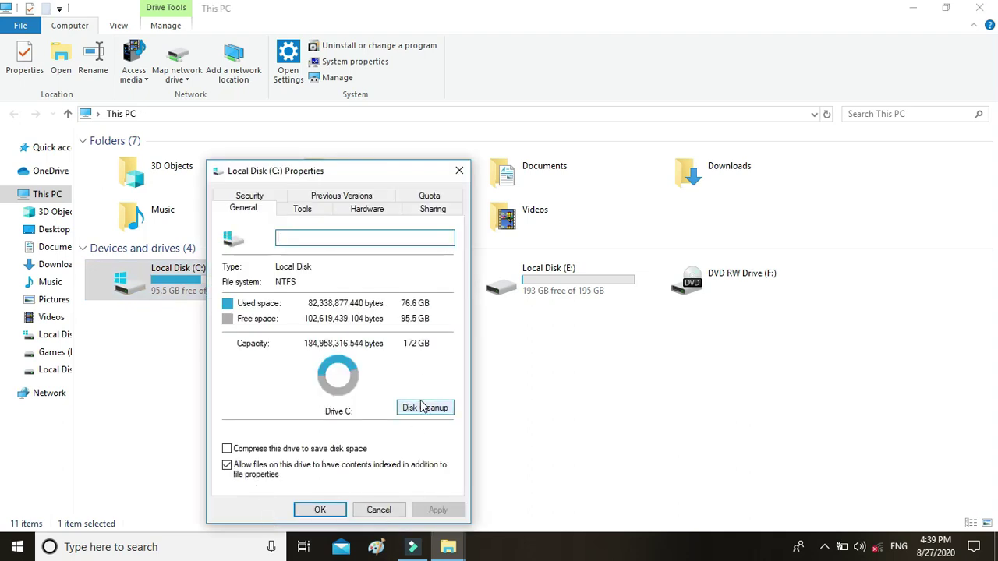
pyautogui.click(428, 412)
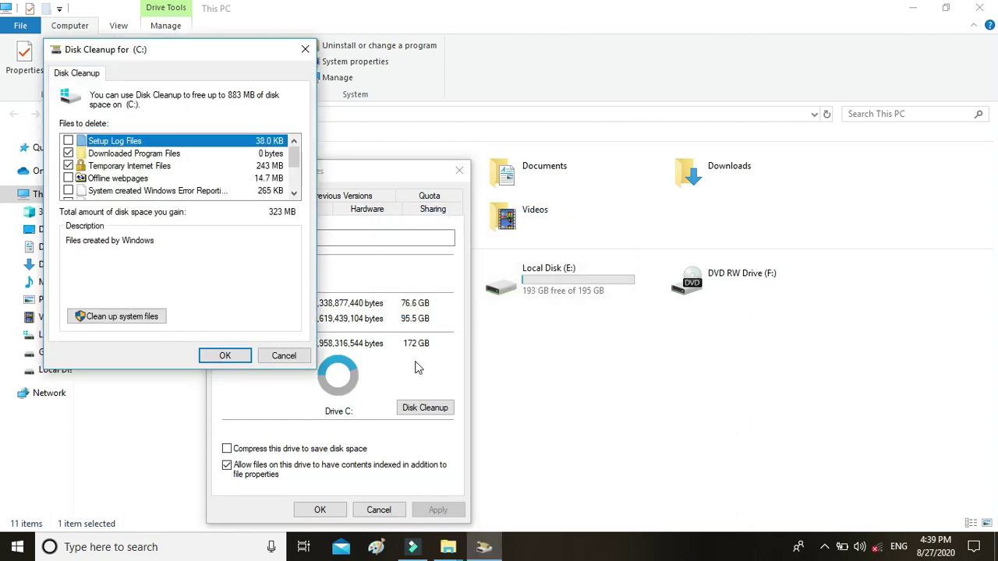
pyautogui.click(124, 318)
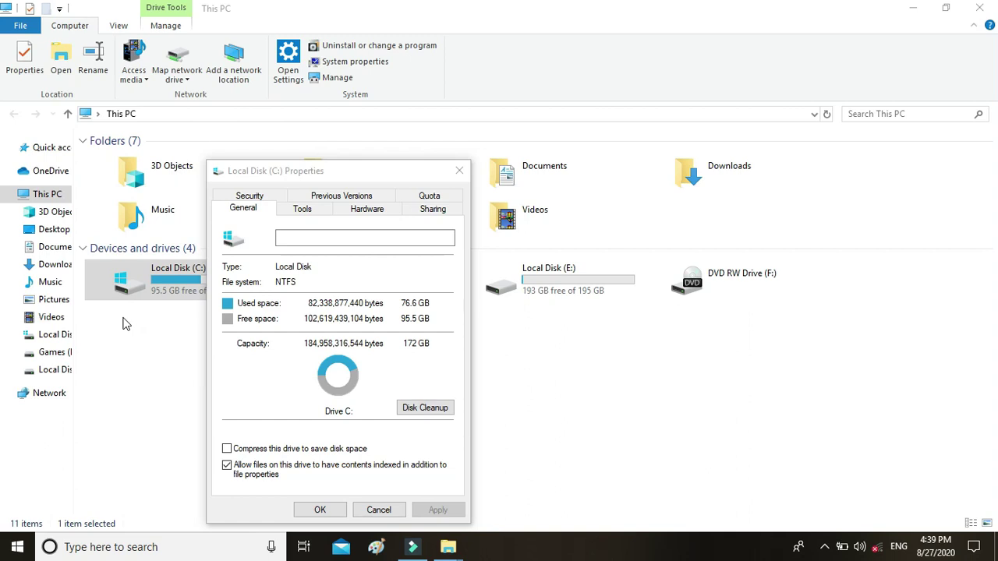
pyautogui.click(319, 511)
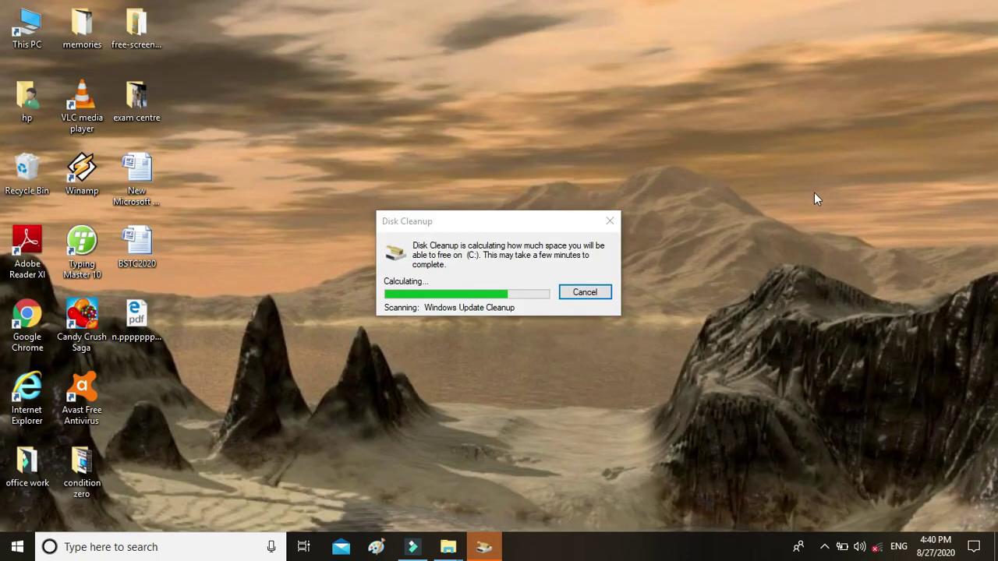
pyautogui.rightClick(753, 111)
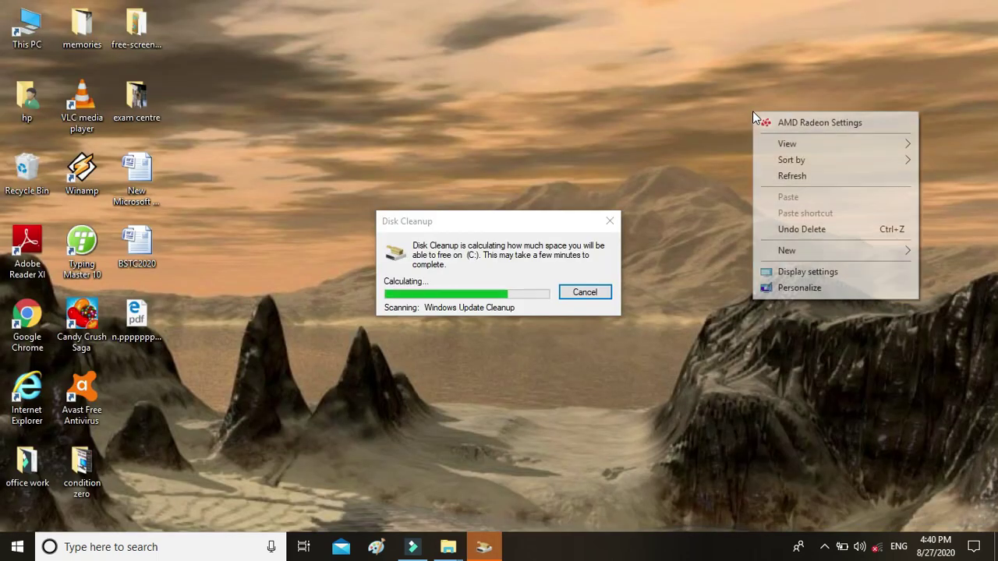
pyautogui.click(770, 174)
pyautogui.rightClick(737, 150)
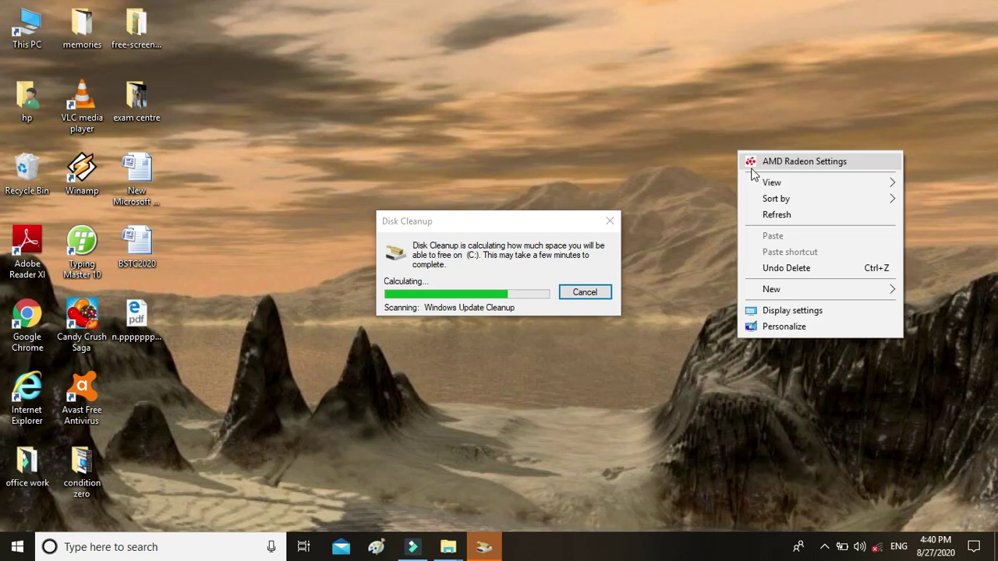
pyautogui.click(776, 217)
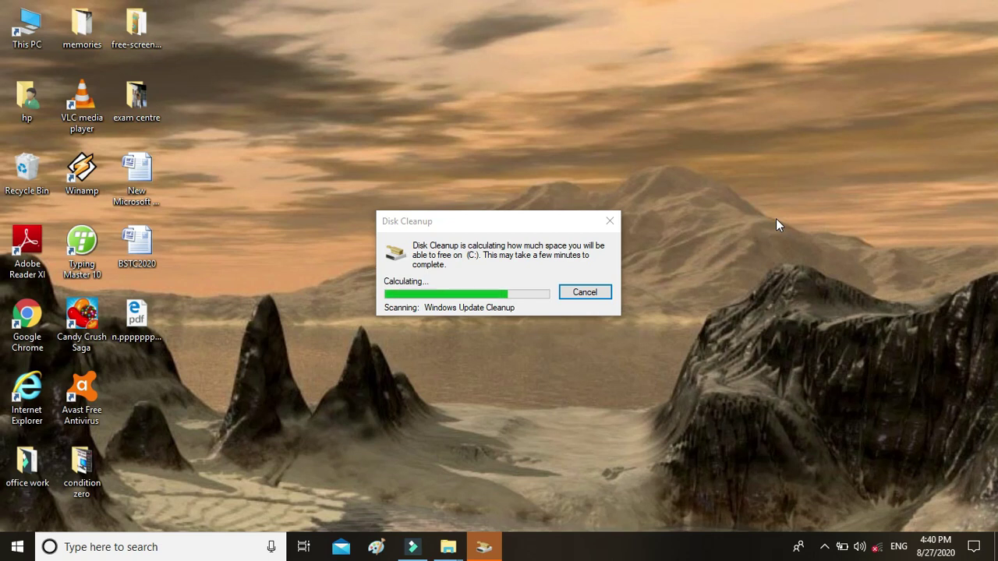
pyautogui.rightClick(389, 106)
pyautogui.moveTo(418, 160)
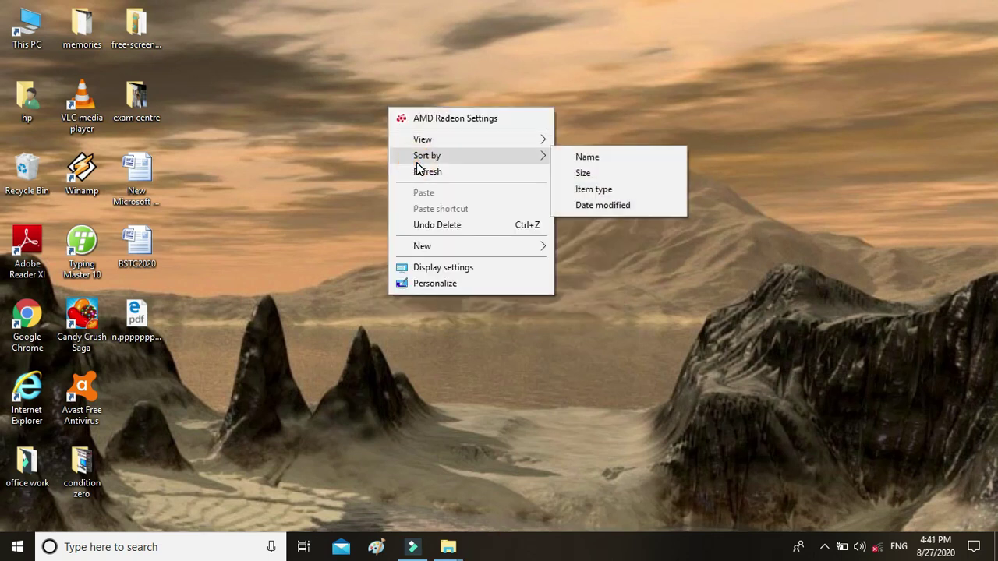
pyautogui.click(418, 172)
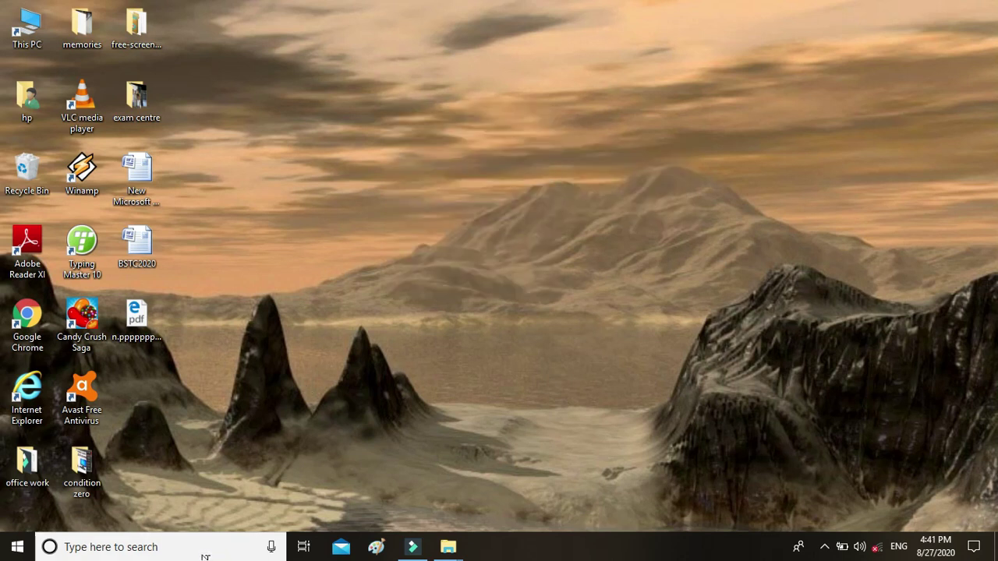
# Step: Search Windows for "cont" and open Control Panel
pyautogui.click(205, 555)
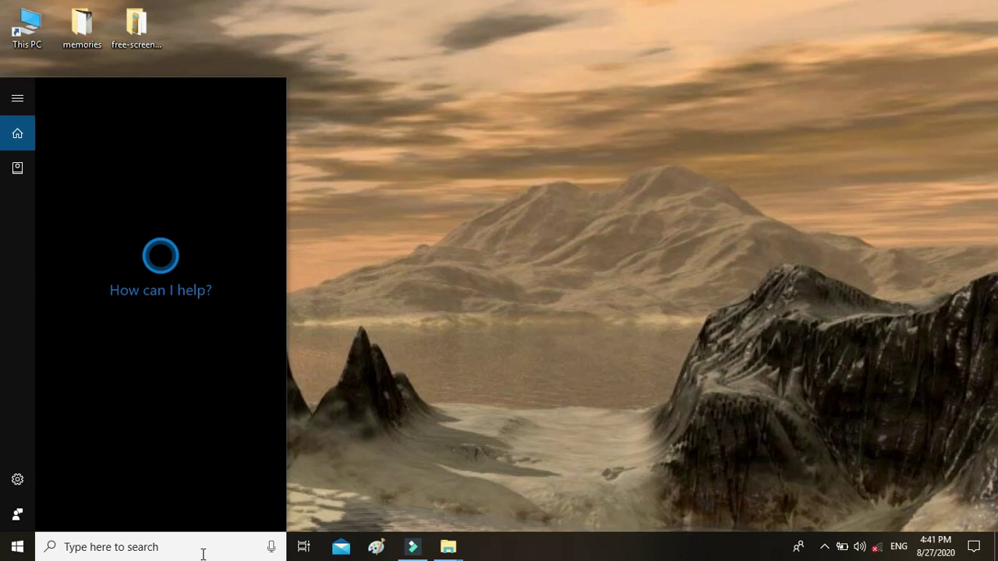
pyautogui.write('cont')
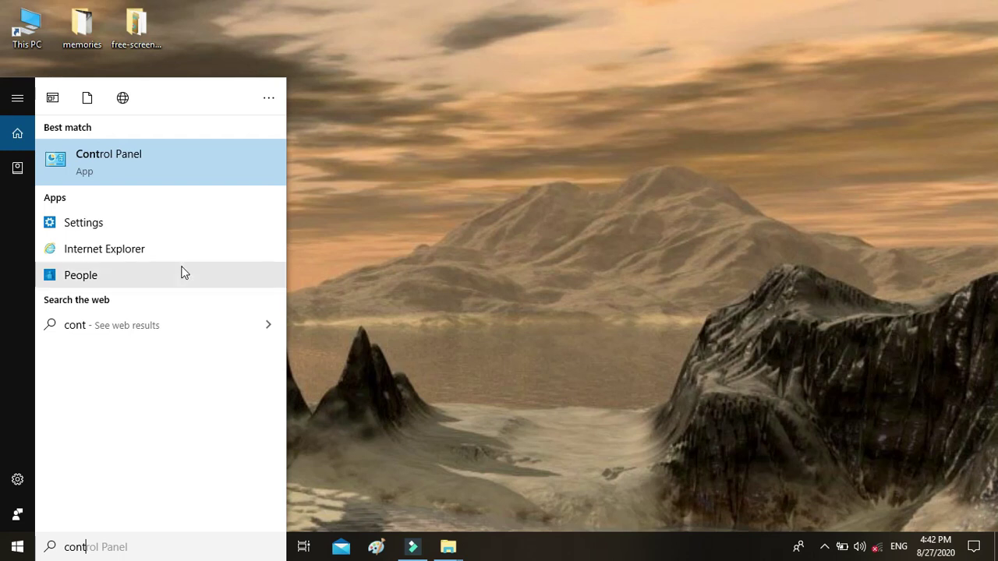
pyautogui.click(133, 166)
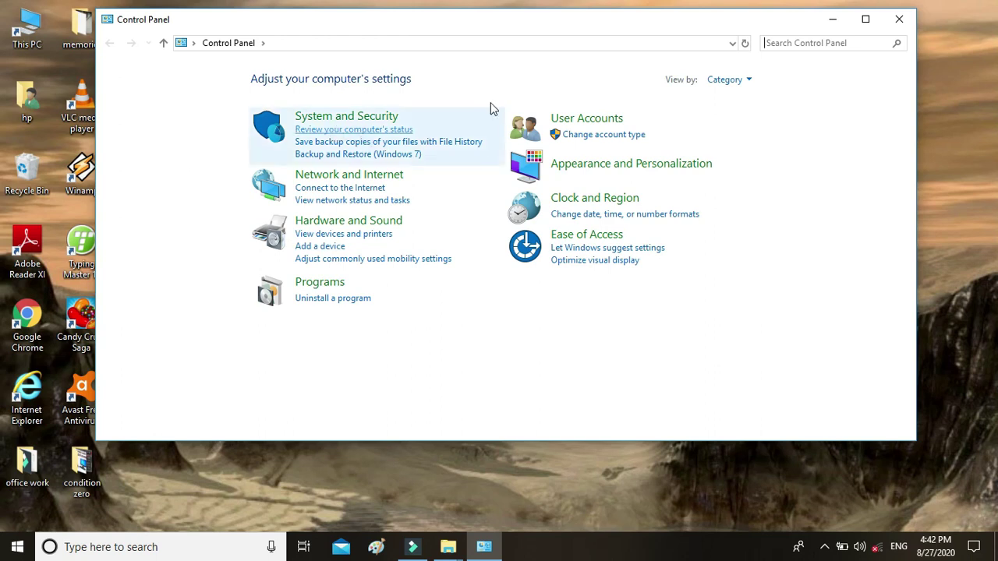
# Step: Open the Performance Options from the advanced system settings under System and Security
pyautogui.click(306, 125)
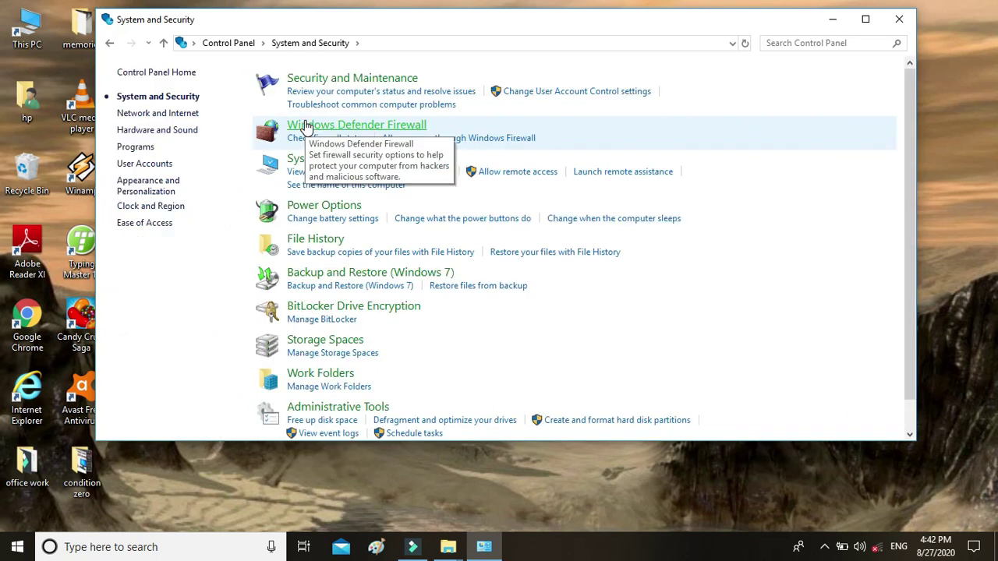
pyautogui.click(316, 162)
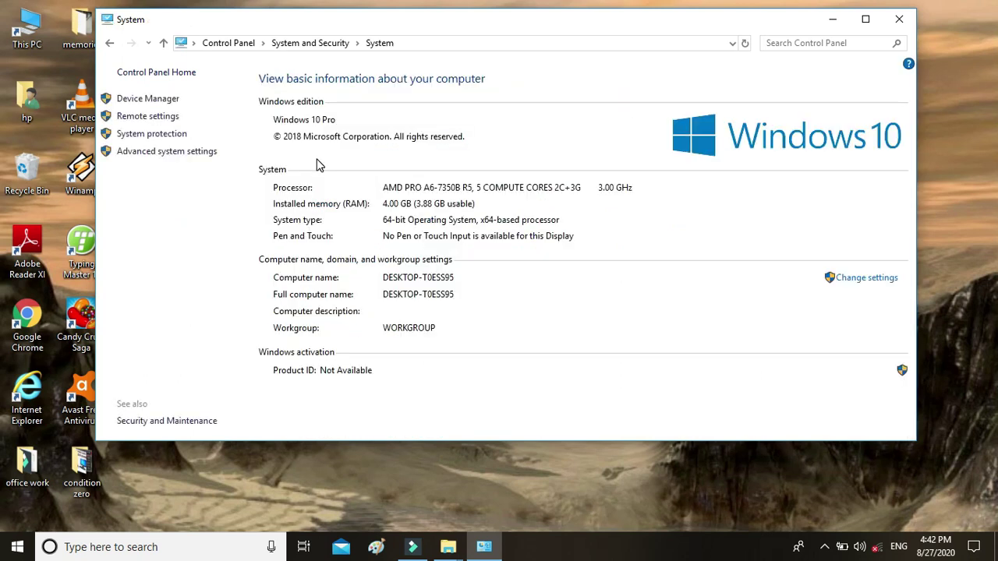
pyautogui.click(209, 156)
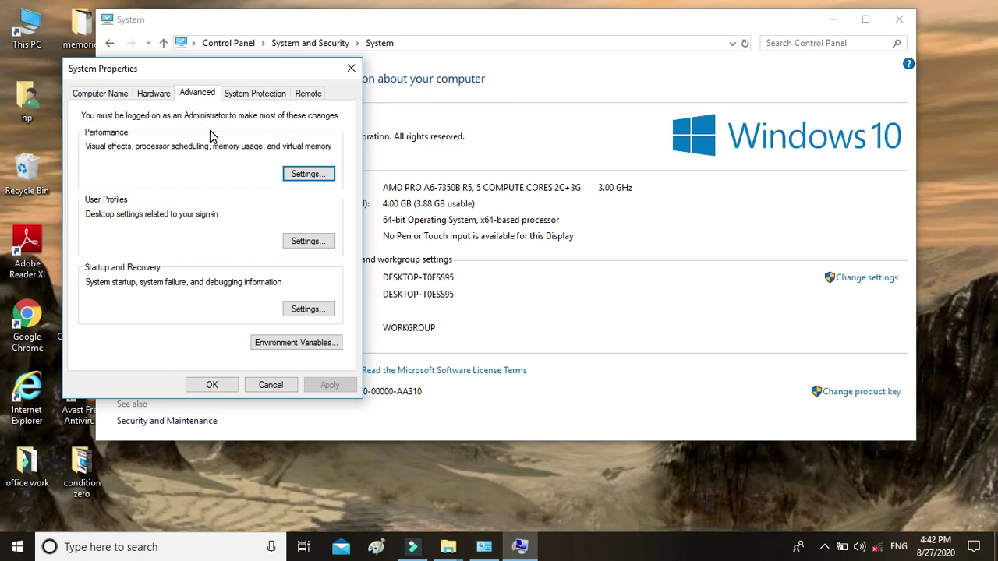
pyautogui.click(311, 178)
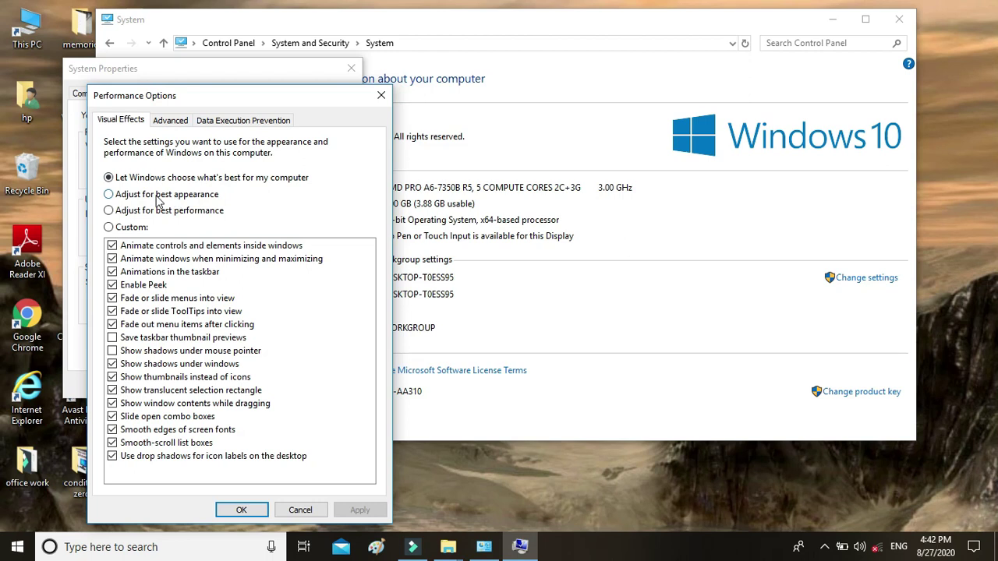
# Step: Apply the "Adjust for best appearance" visual effects setting and close the system dialogs and the System window
pyautogui.click(117, 200)
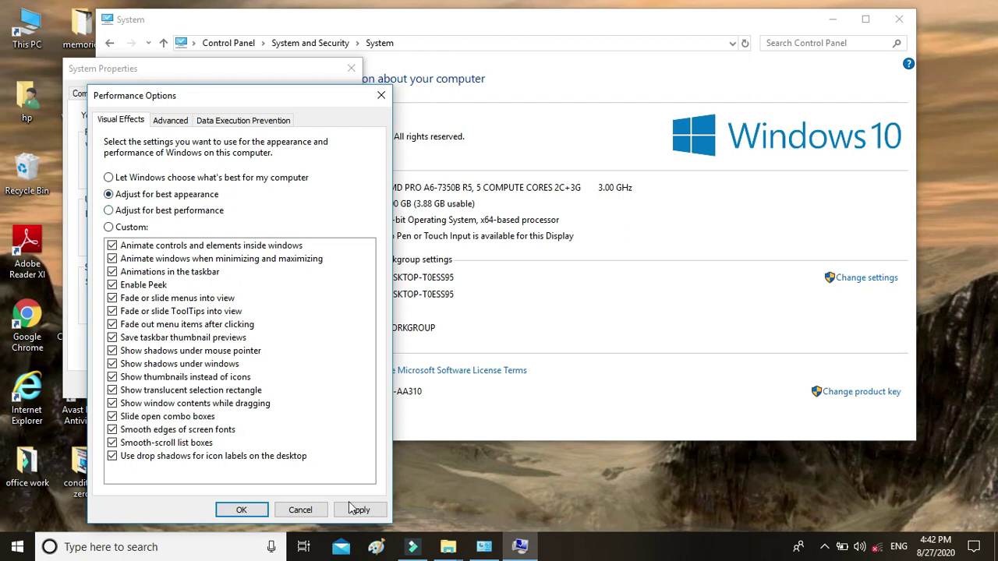
pyautogui.click(369, 509)
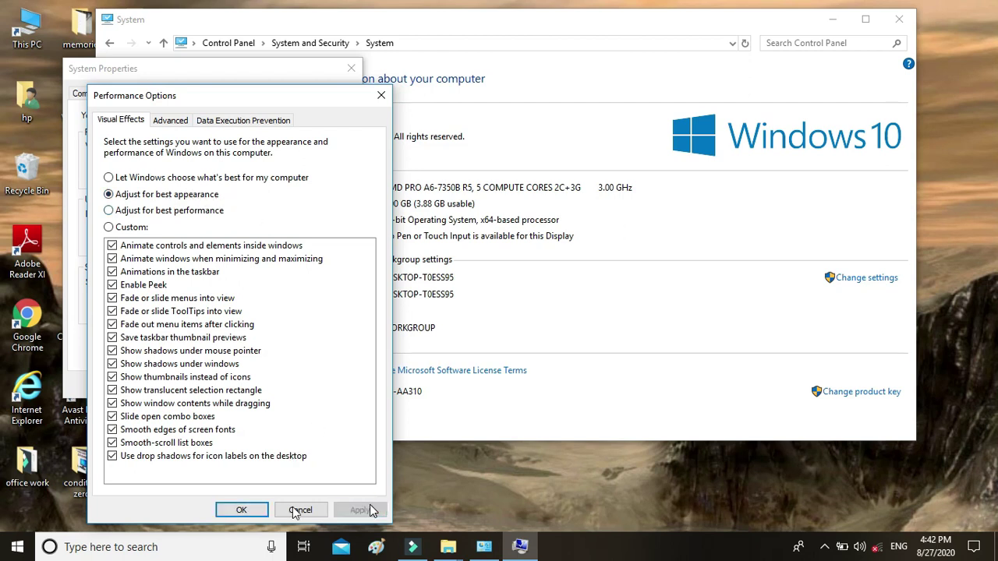
pyautogui.click(251, 510)
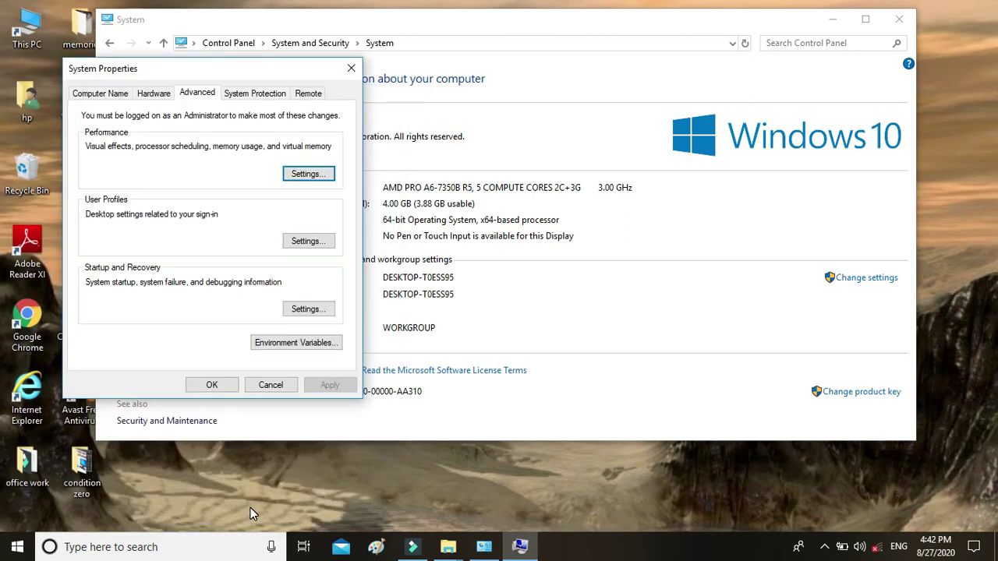
pyautogui.click(270, 390)
pyautogui.click(899, 19)
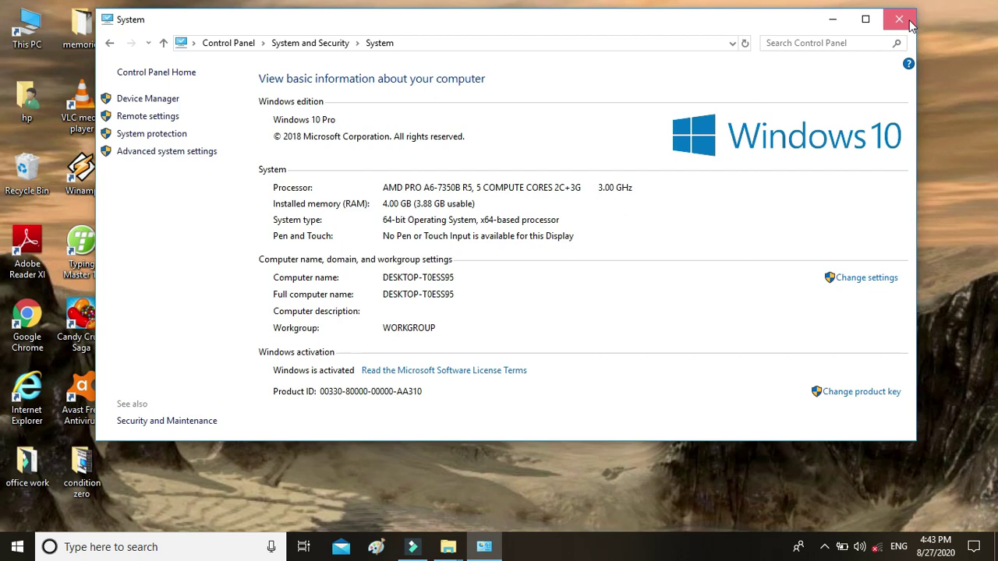
# Step: Refresh the desktop twice
pyautogui.rightClick(654, 7)
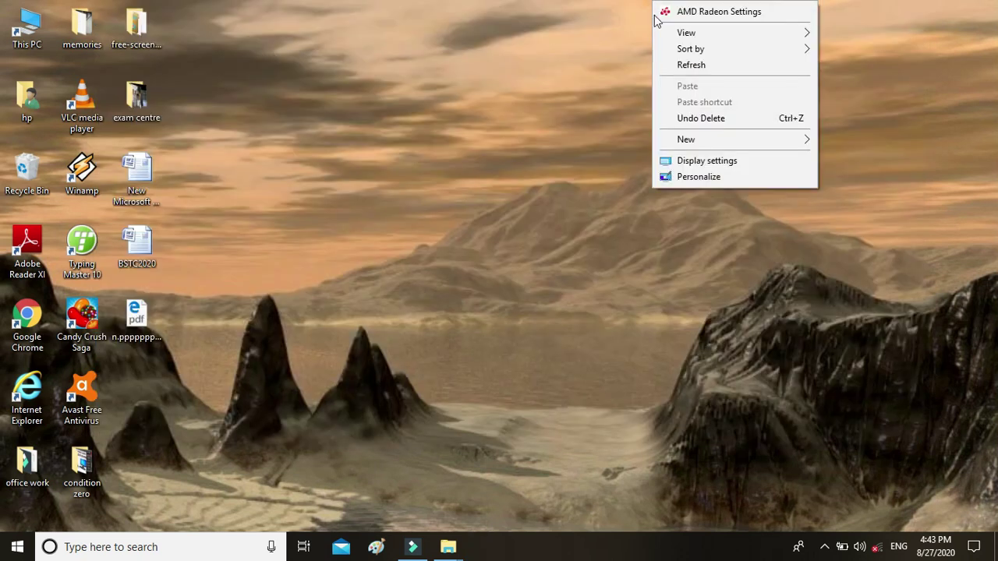
pyautogui.click(677, 65)
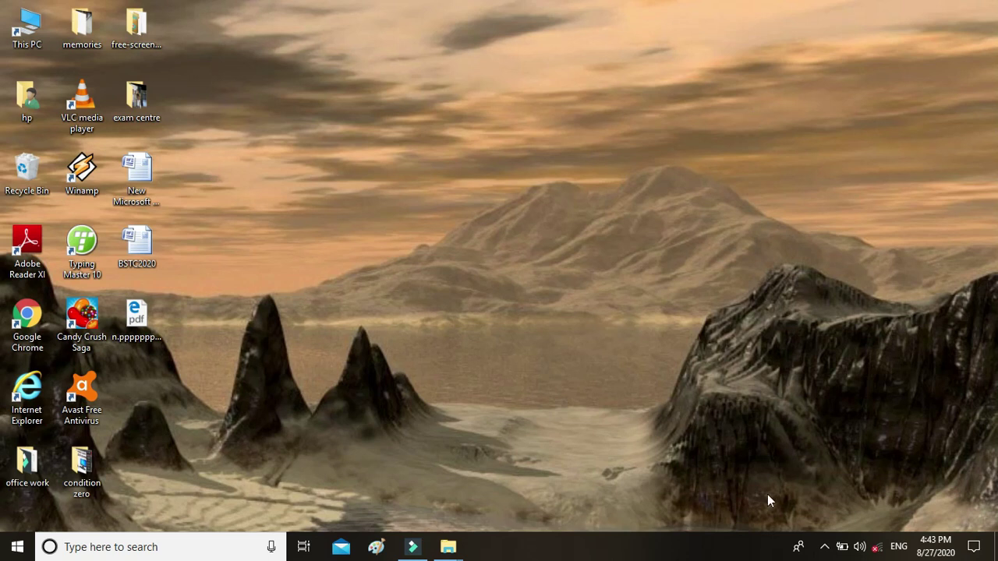
pyautogui.rightClick(376, 278)
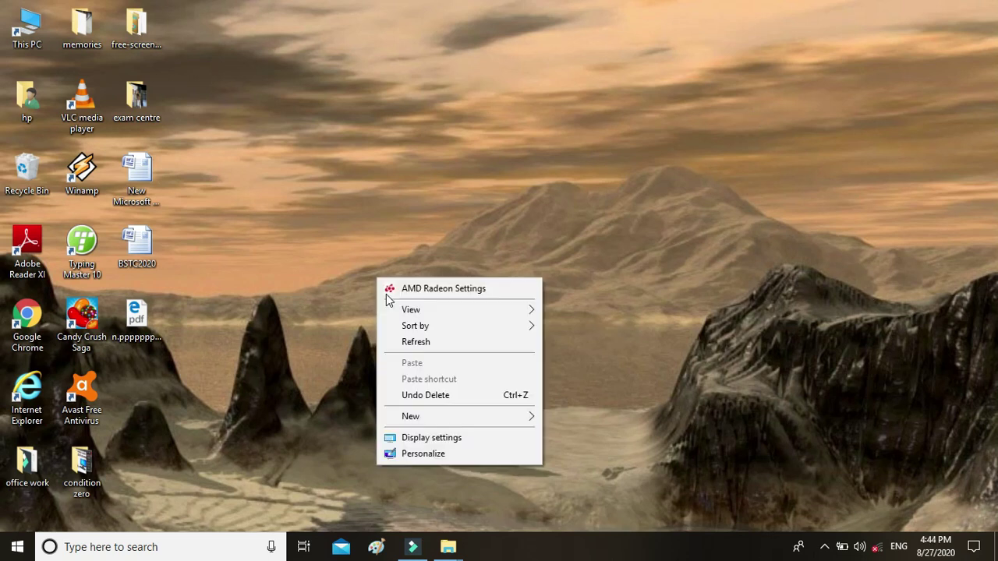
pyautogui.click(427, 351)
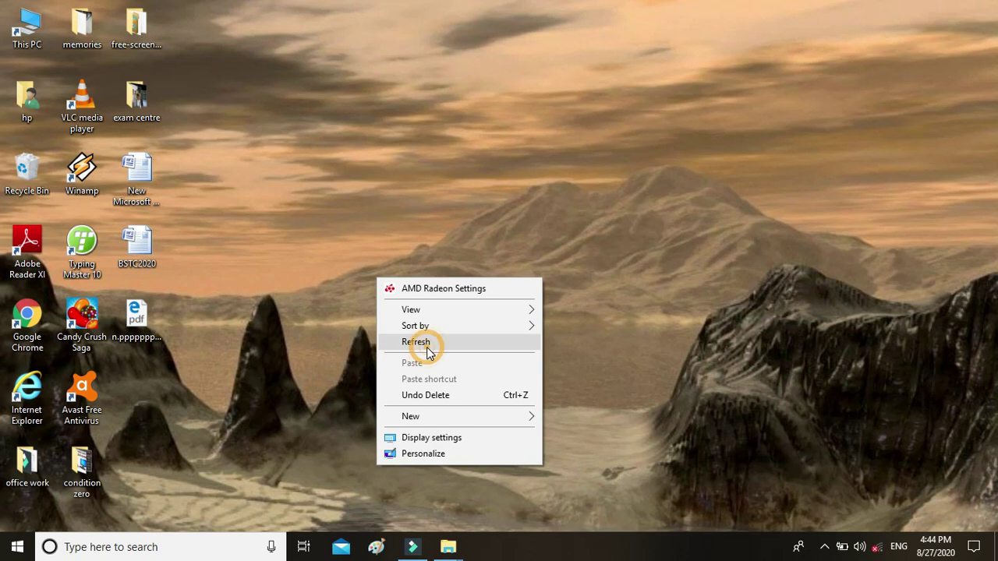
# Step: Search Windows for "defer" and open Defragment and Optimize Drives
pyautogui.click(200, 548)
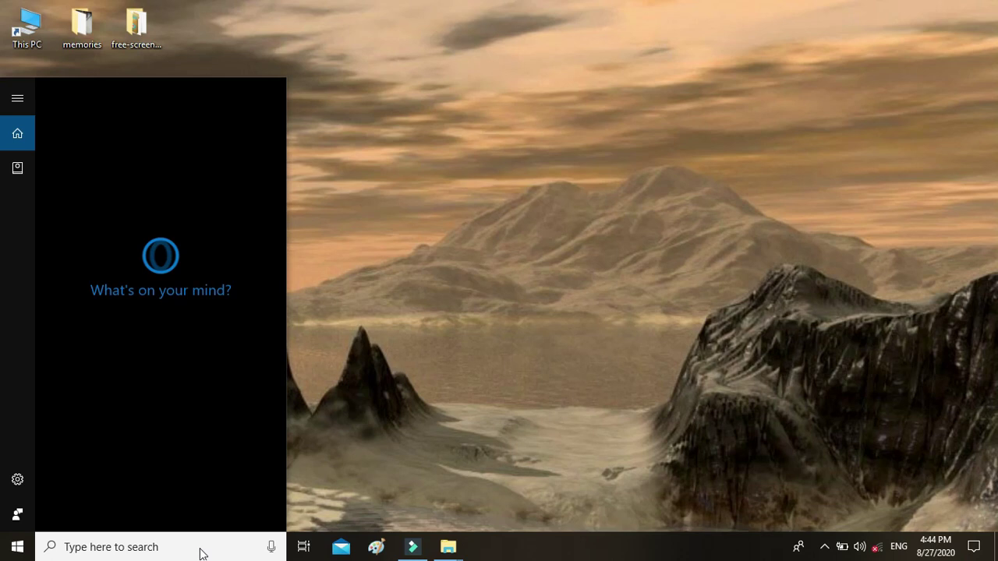
pyautogui.write('defe')
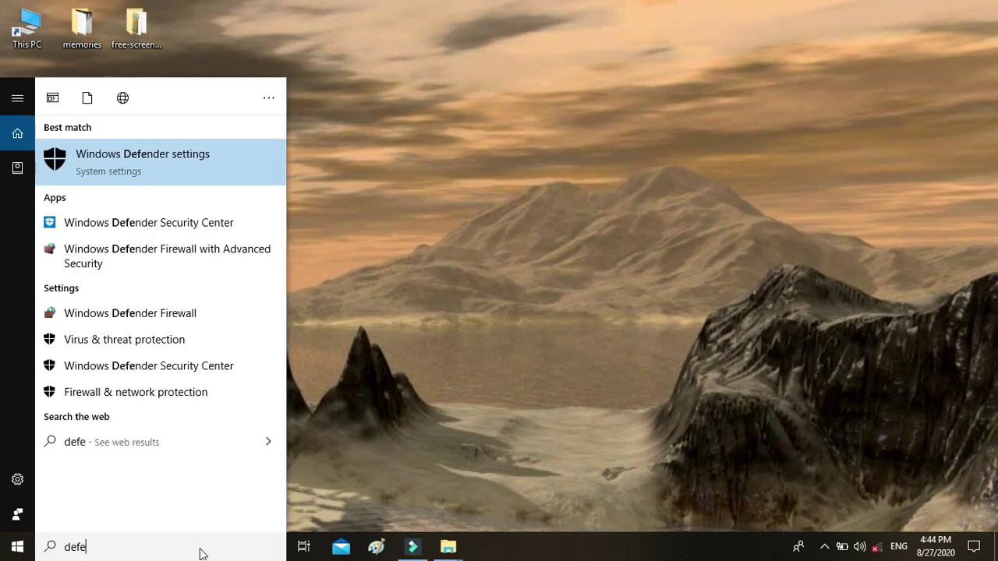
pyautogui.write('r')
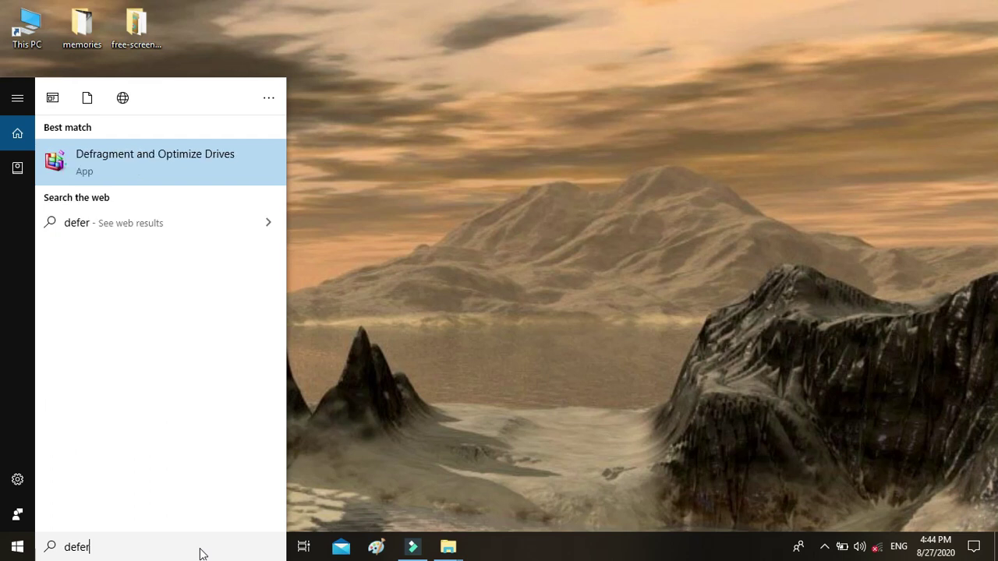
pyautogui.click(96, 159)
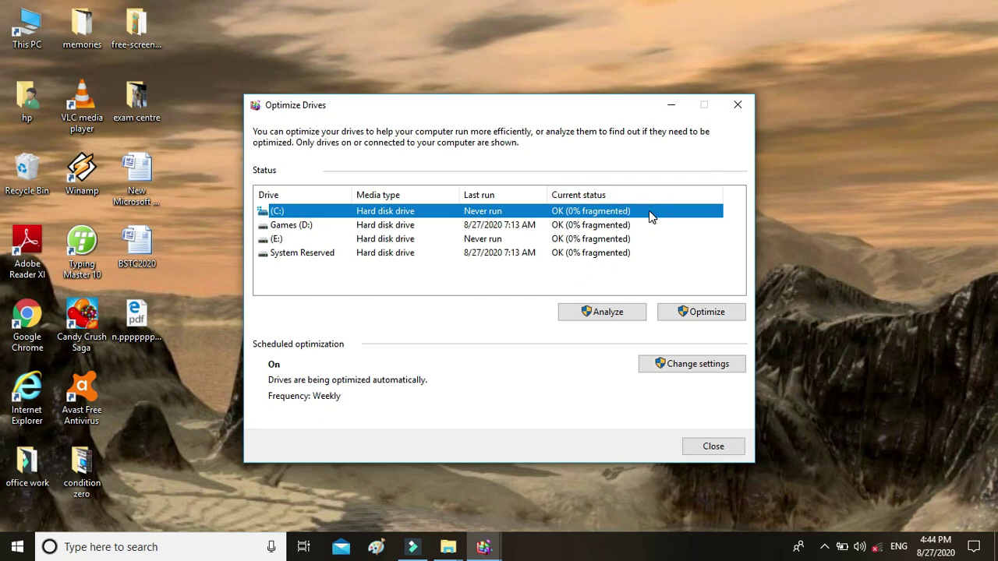
# Step: Start optimizing drive (C:) and close the Optimize Drives window
pyautogui.click(705, 320)
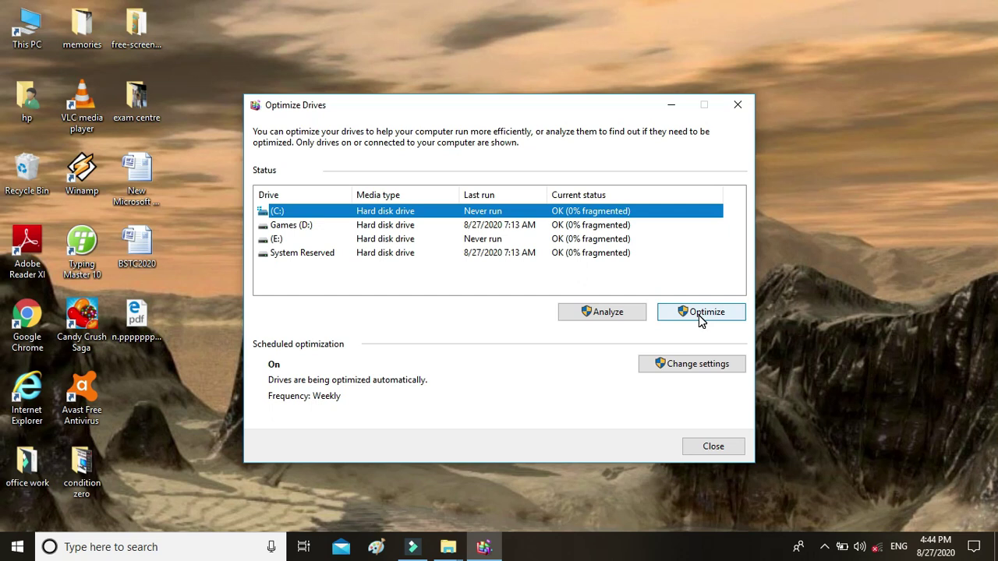
pyautogui.click(701, 320)
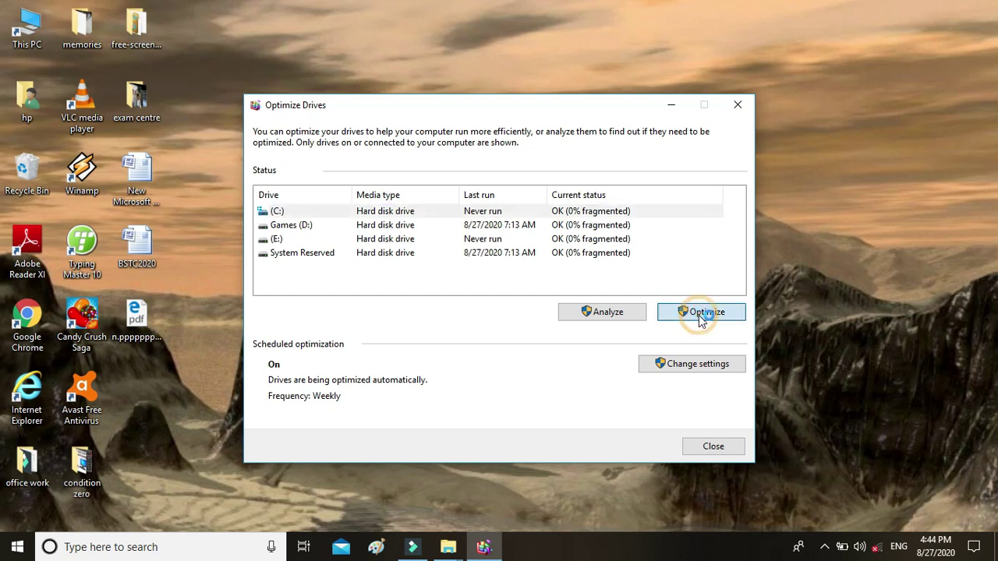
pyautogui.hotkey('alt', 'F4')
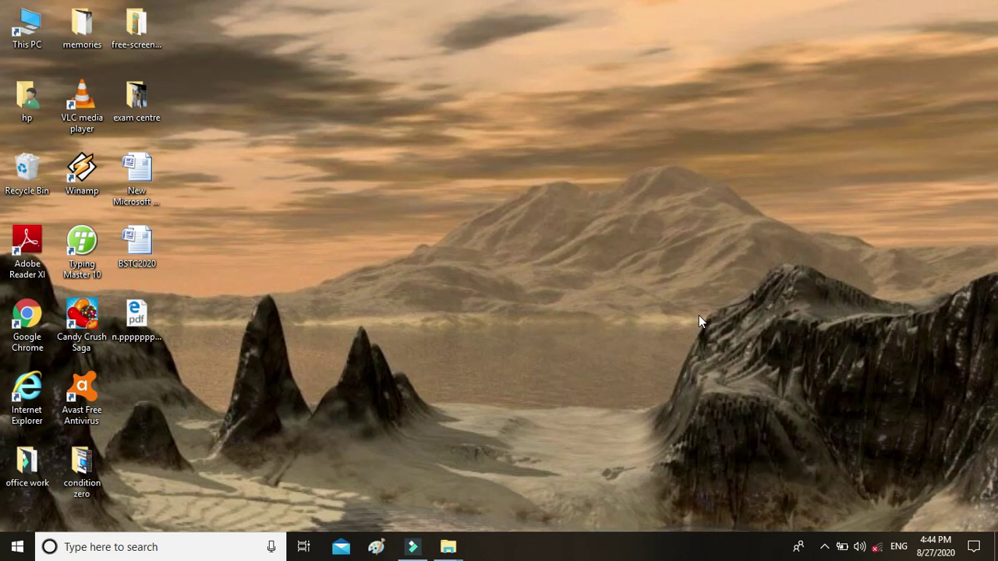